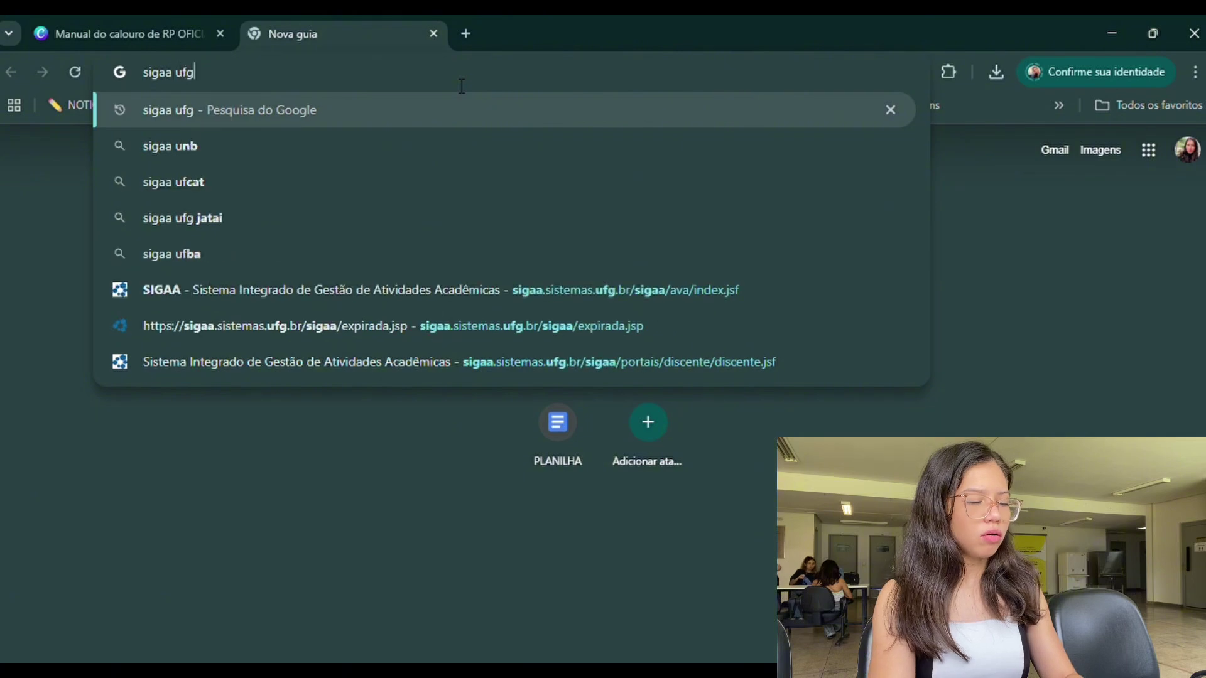
Step: Search Google for "sigaa ufg" and open the "Autenticação UFG: Login" result
key("Return")
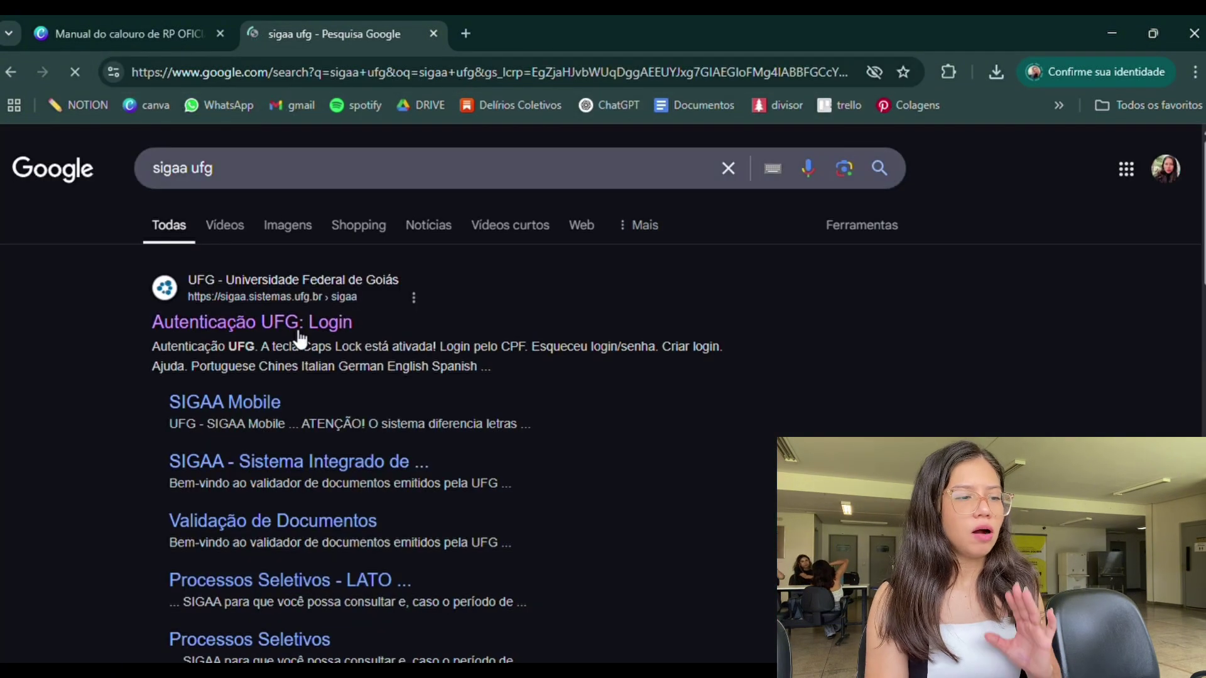
left_click(304, 333)
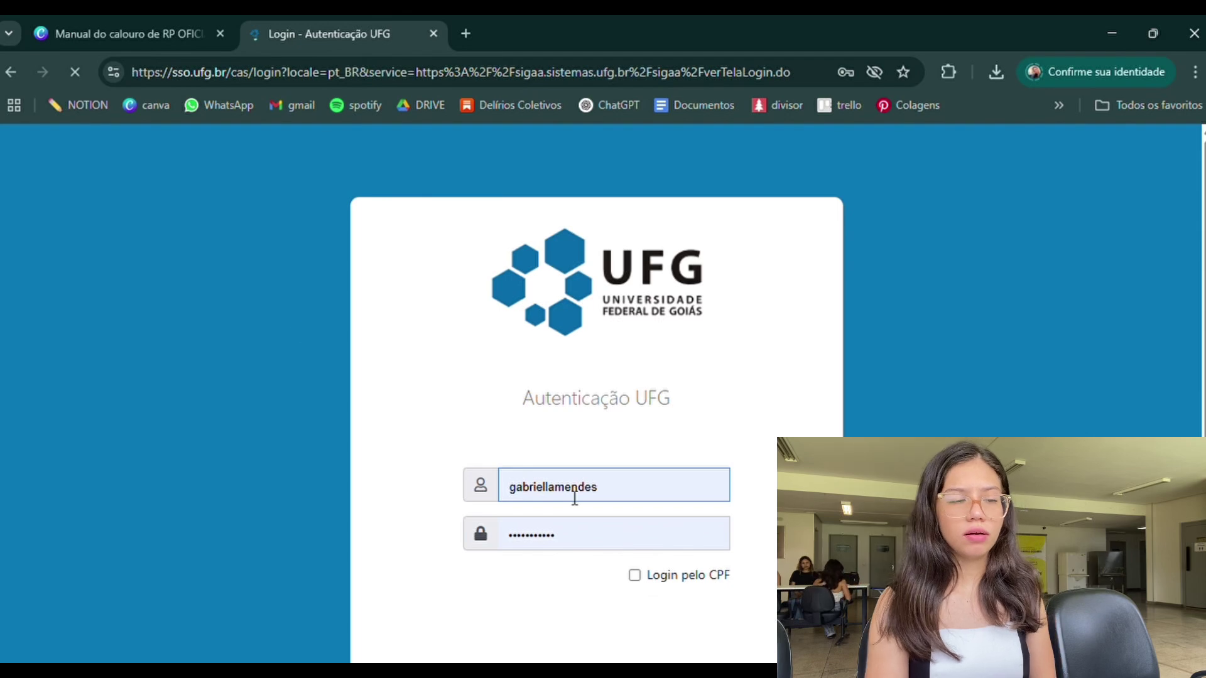
Step: Complete the "Não sou um robô" check and sign in to SIGAA with the already filled-in credentials
scroll(628, 373, "down", 3)
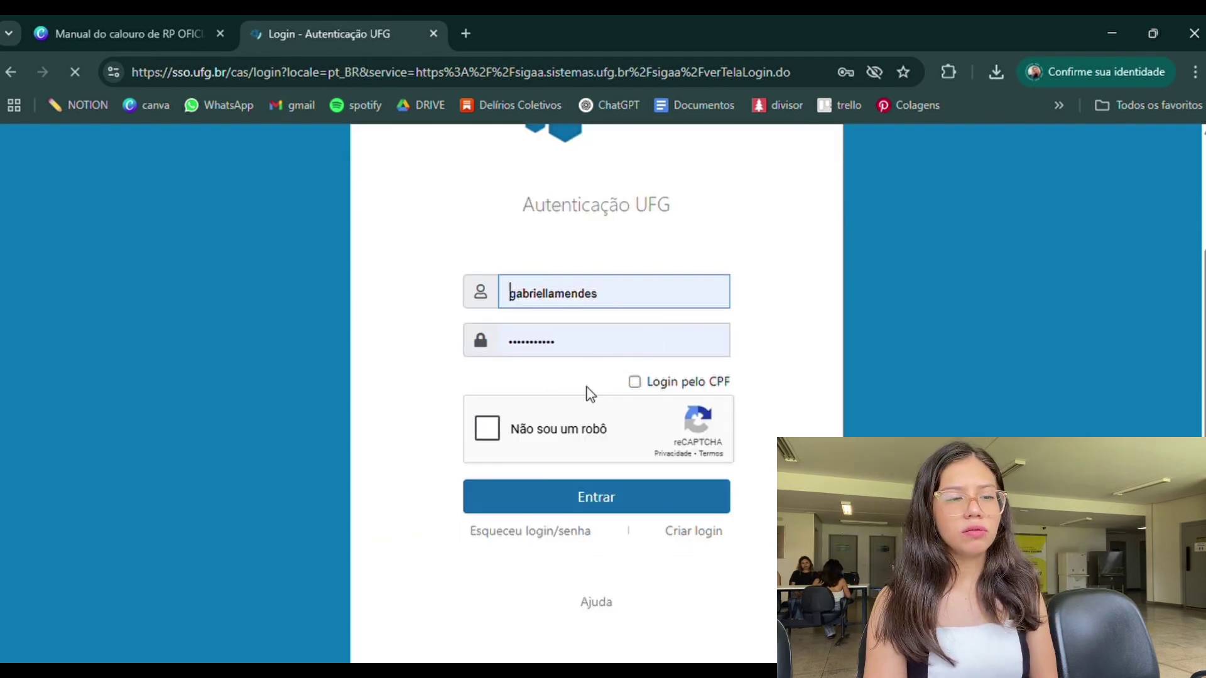
left_click(514, 427)
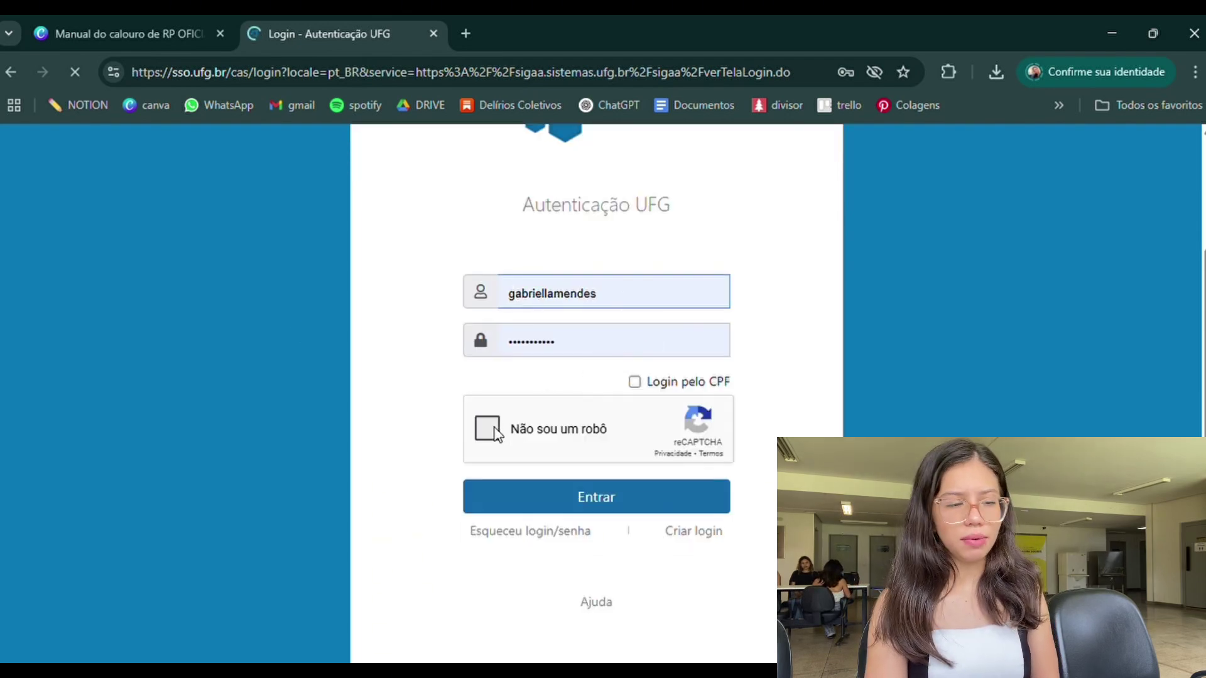
left_click(595, 500)
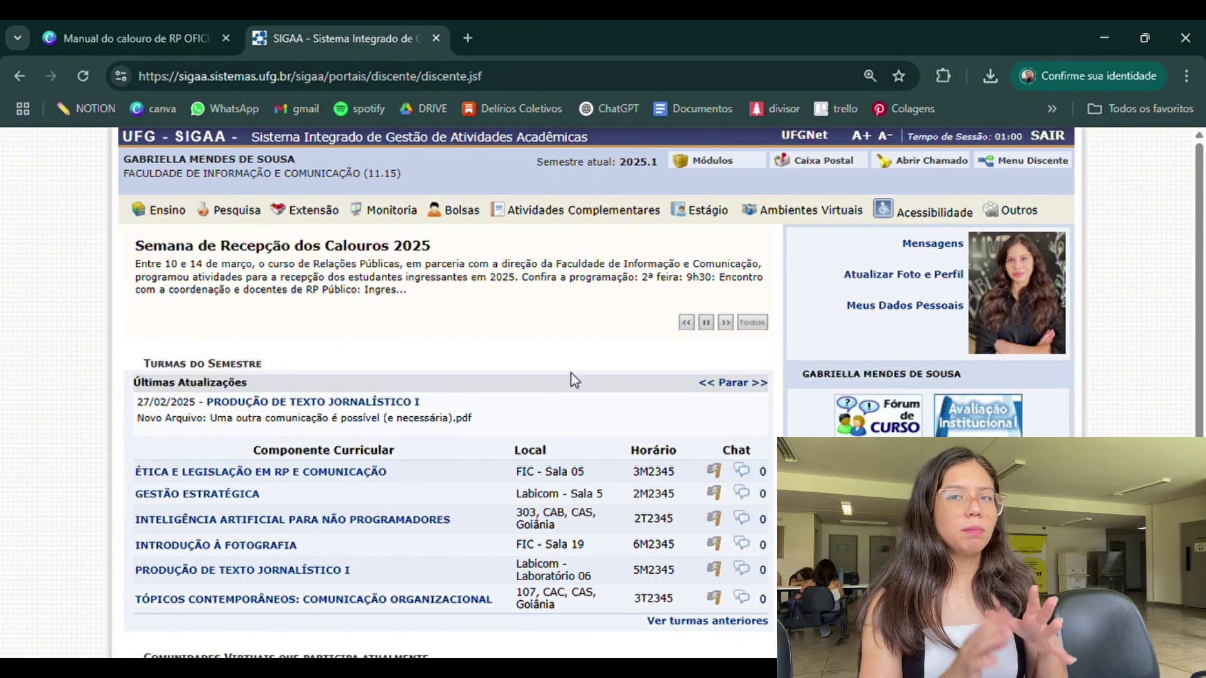
Step: Examine the Local entry of Tópicos Contemporâneos: Comunicação Organizacional in the semester's classes, highlighting its room, building and campus parts
scroll(571, 374, "down", 1)
scroll(570, 373, "down", 2)
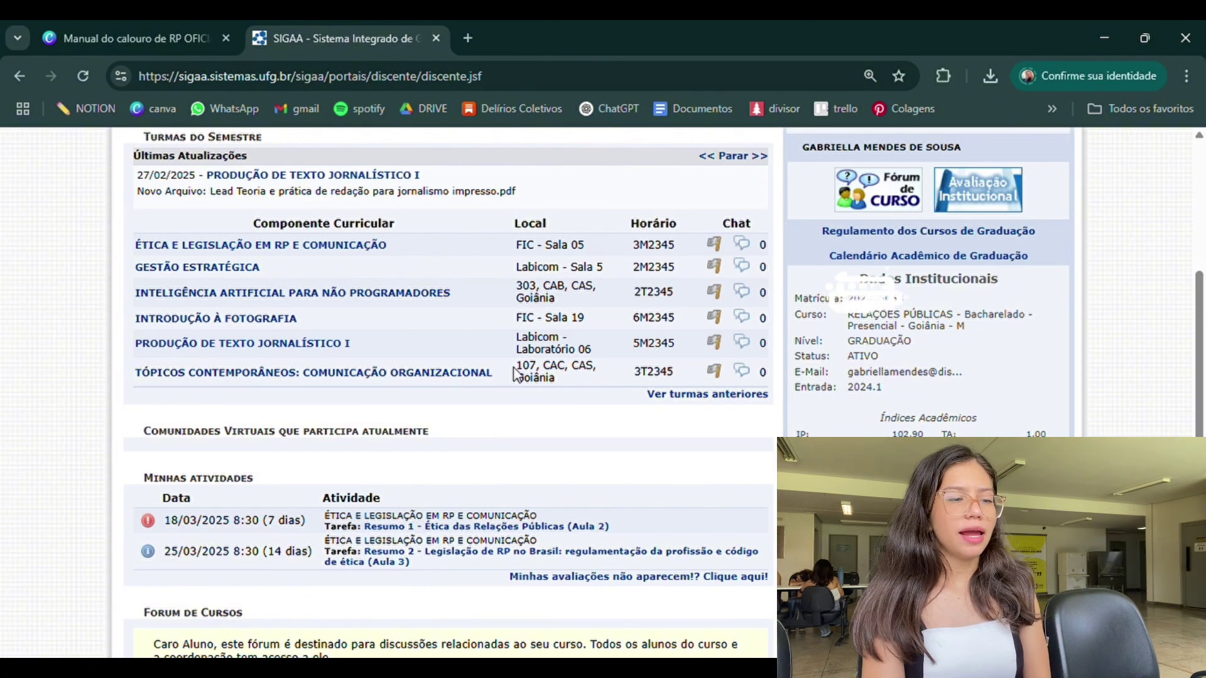
left_click_drag(516, 367, 537, 371)
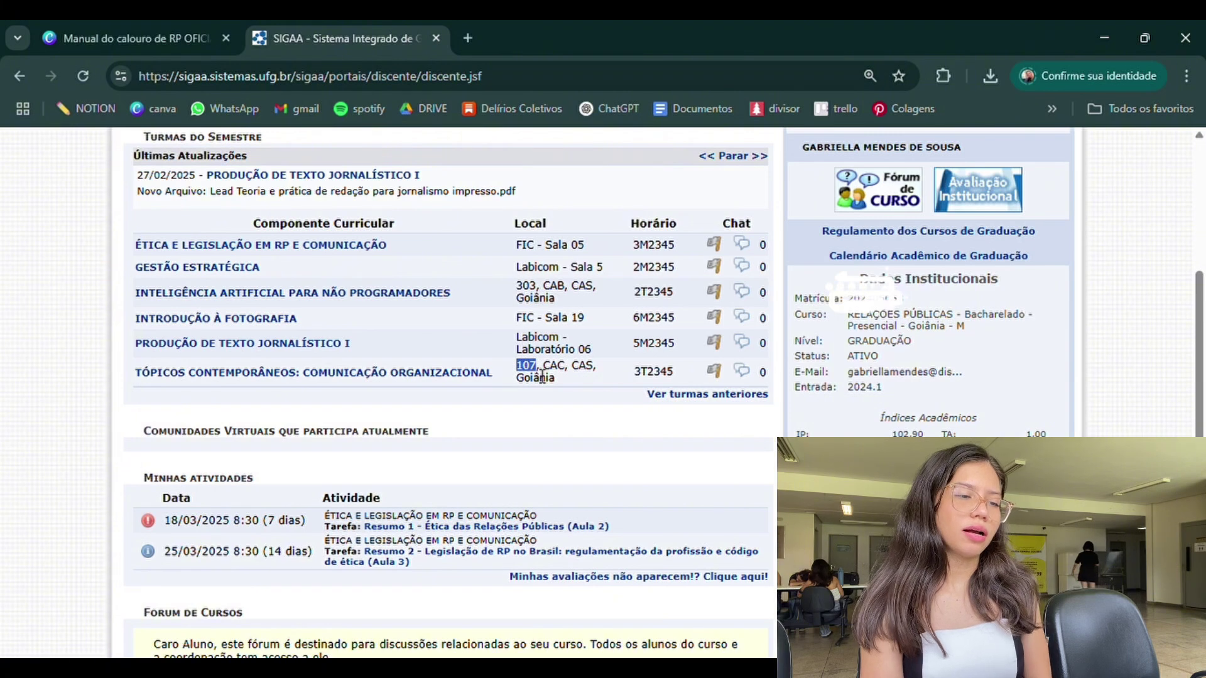
double_click(553, 366)
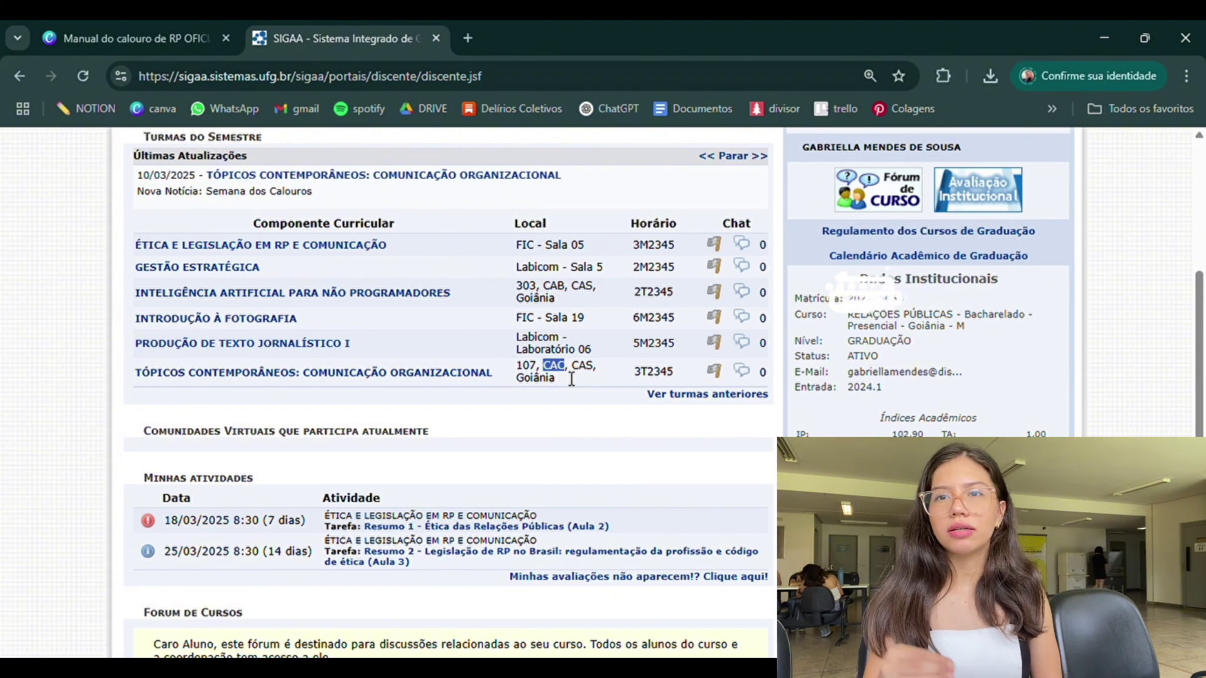
left_click(563, 375)
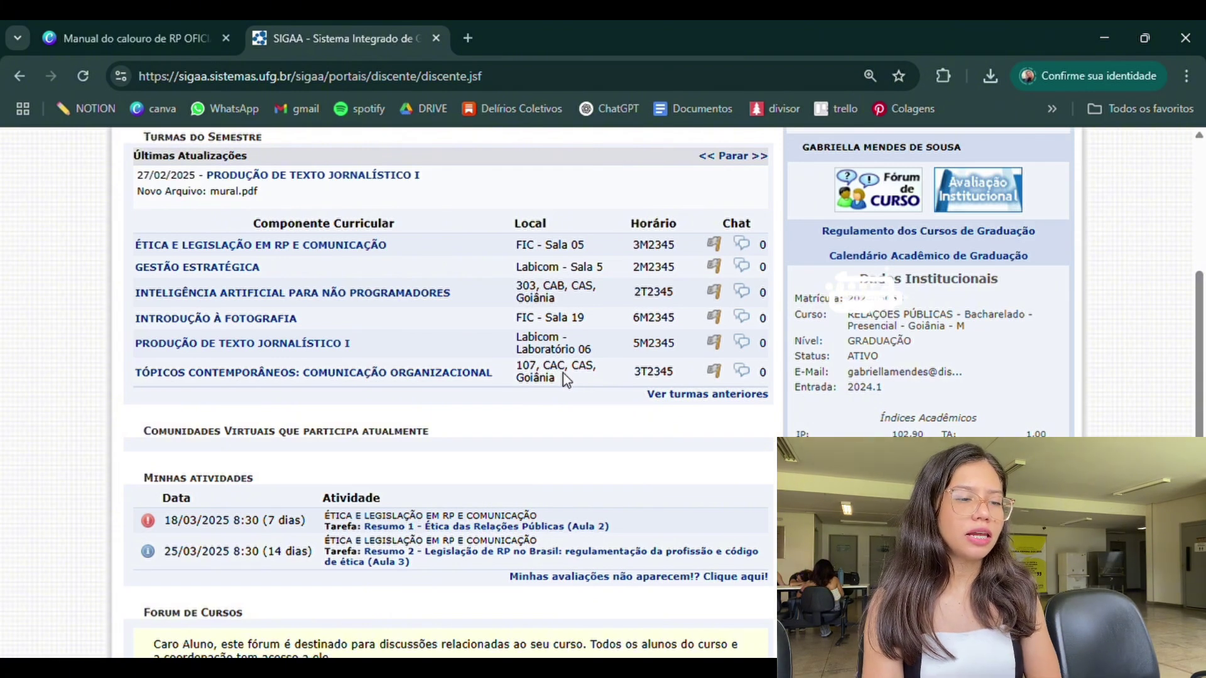
left_click_drag(516, 367, 594, 366)
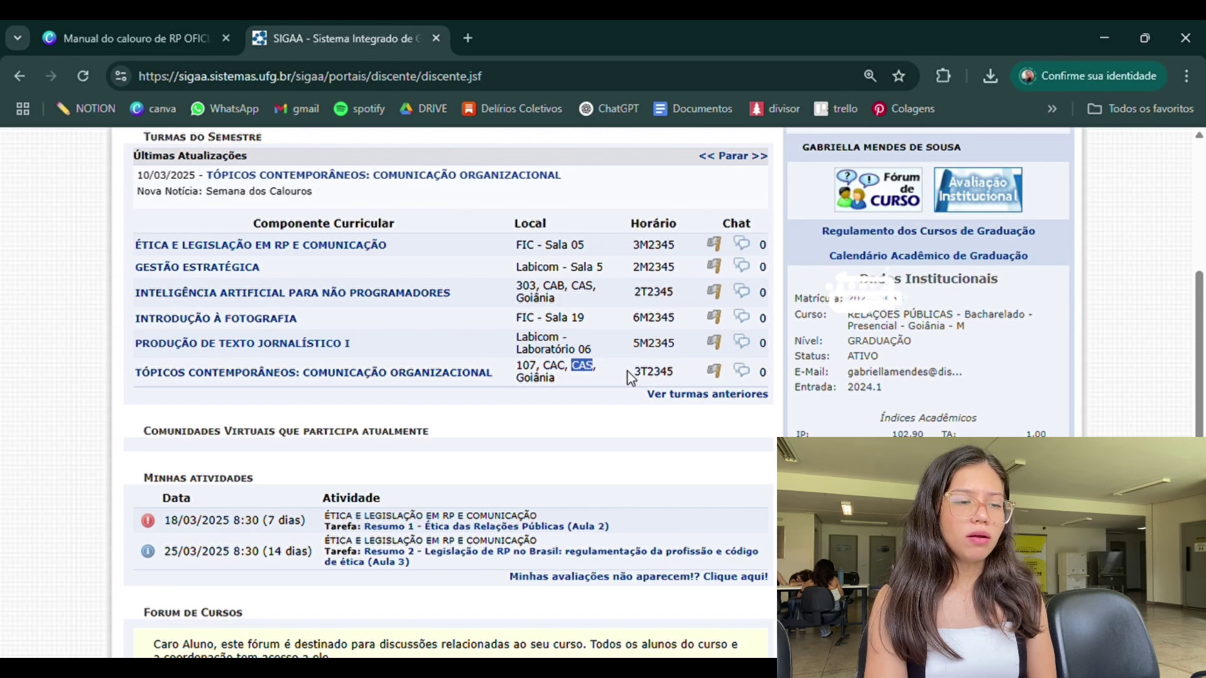
Step: Highlight the day, shift and class-period parts of the Horário code for Tópicos Contemporâneos: Comunicação Organizacional
left_click_drag(641, 375, 633, 374)
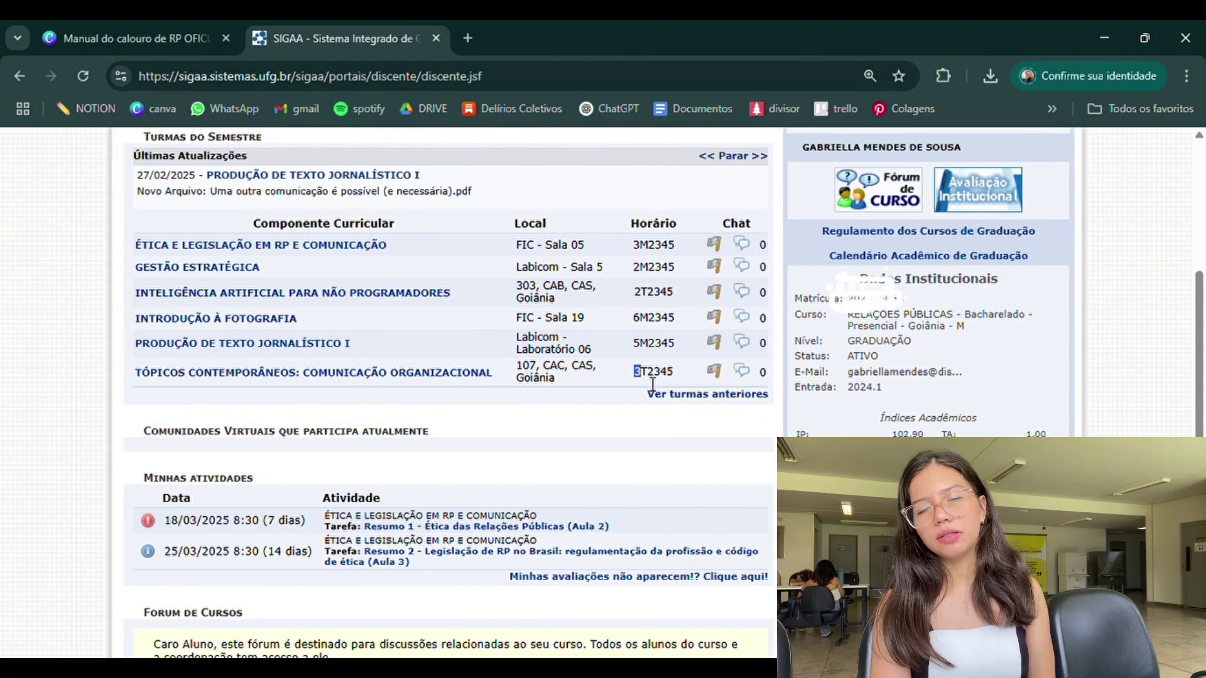
left_click_drag(648, 375, 642, 375)
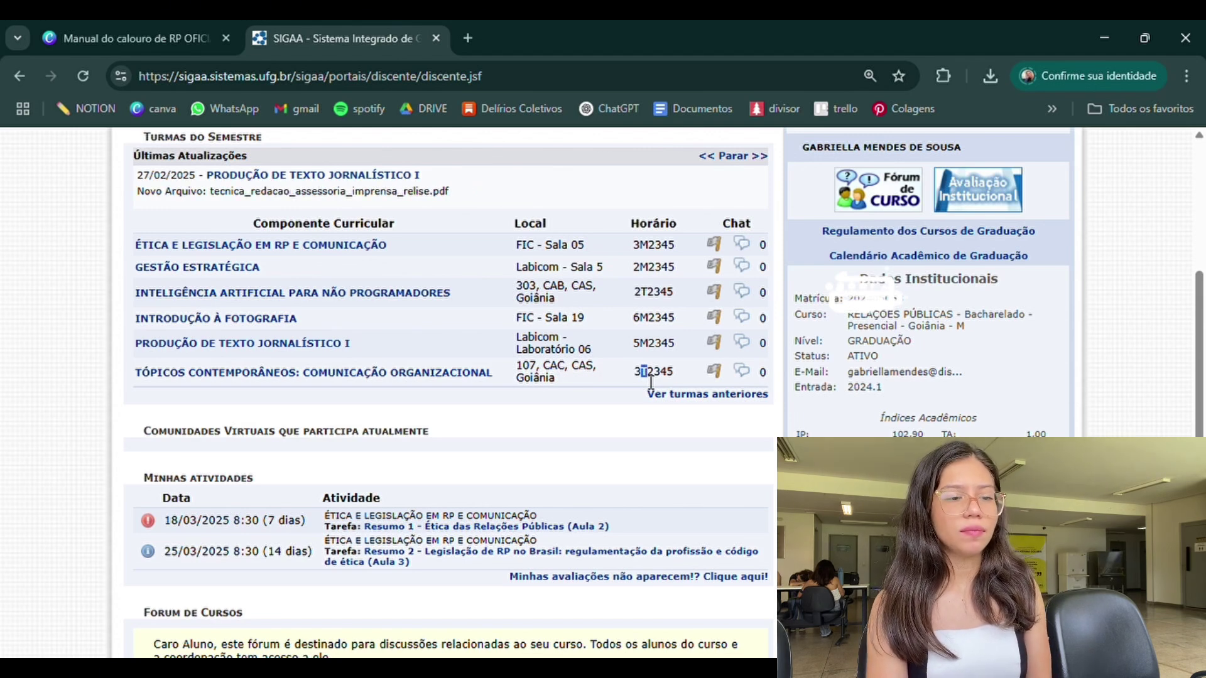
left_click(651, 382)
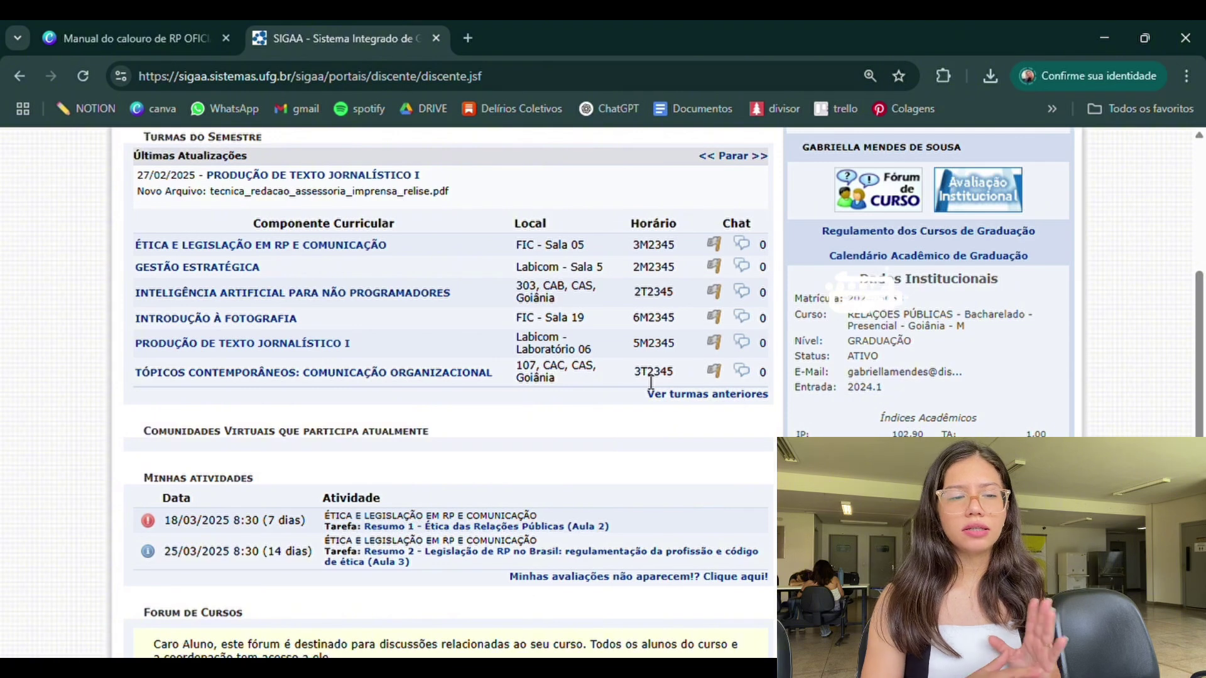
left_click_drag(648, 374, 677, 374)
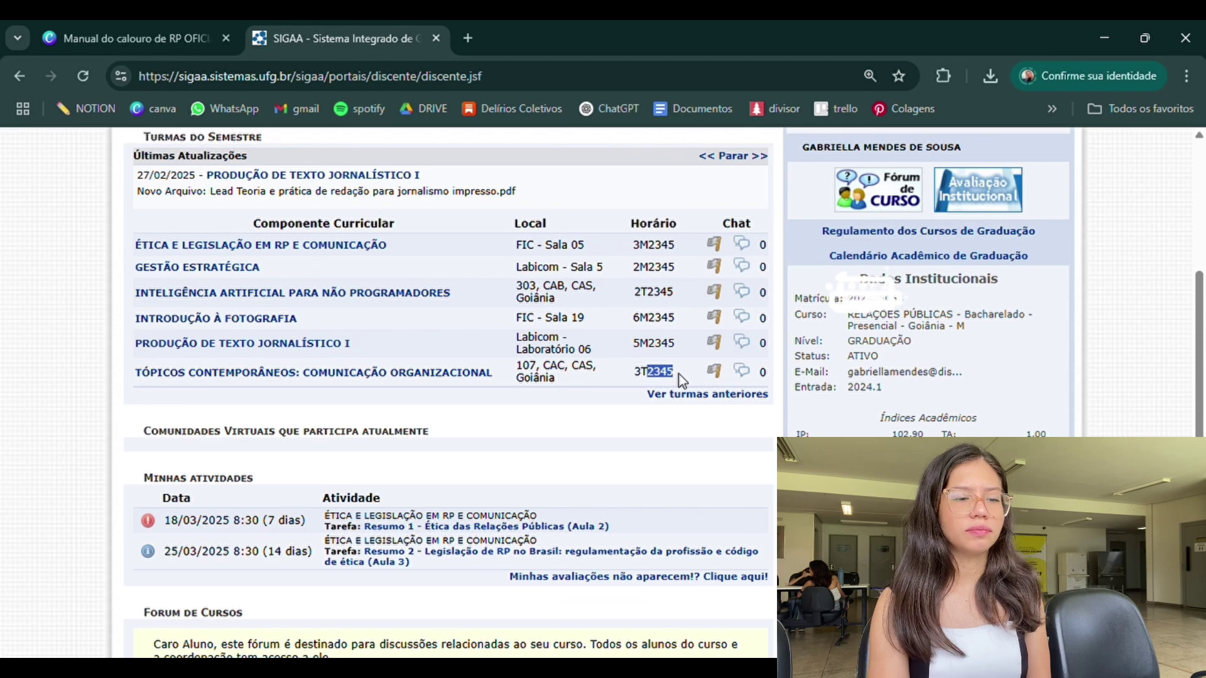
left_click(639, 422)
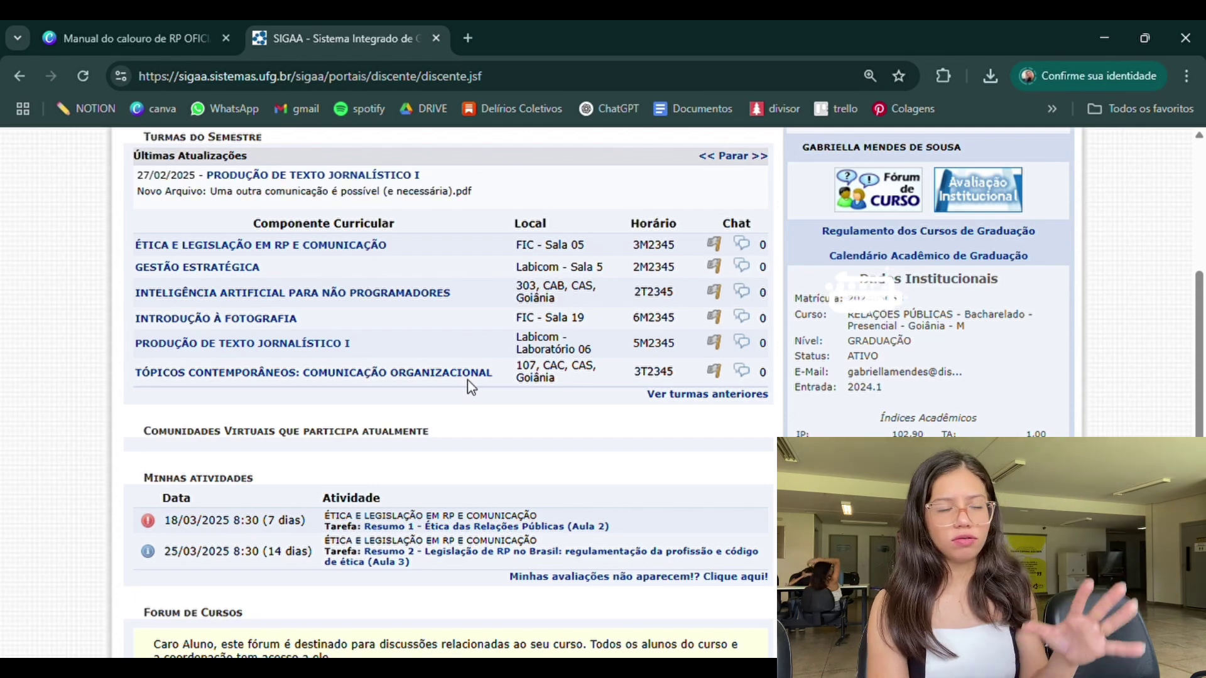
Step: View the student's grade report (Minhas Notas) and return to the student portal
scroll(246, 249, "up", 3)
mouse_move(167, 210)
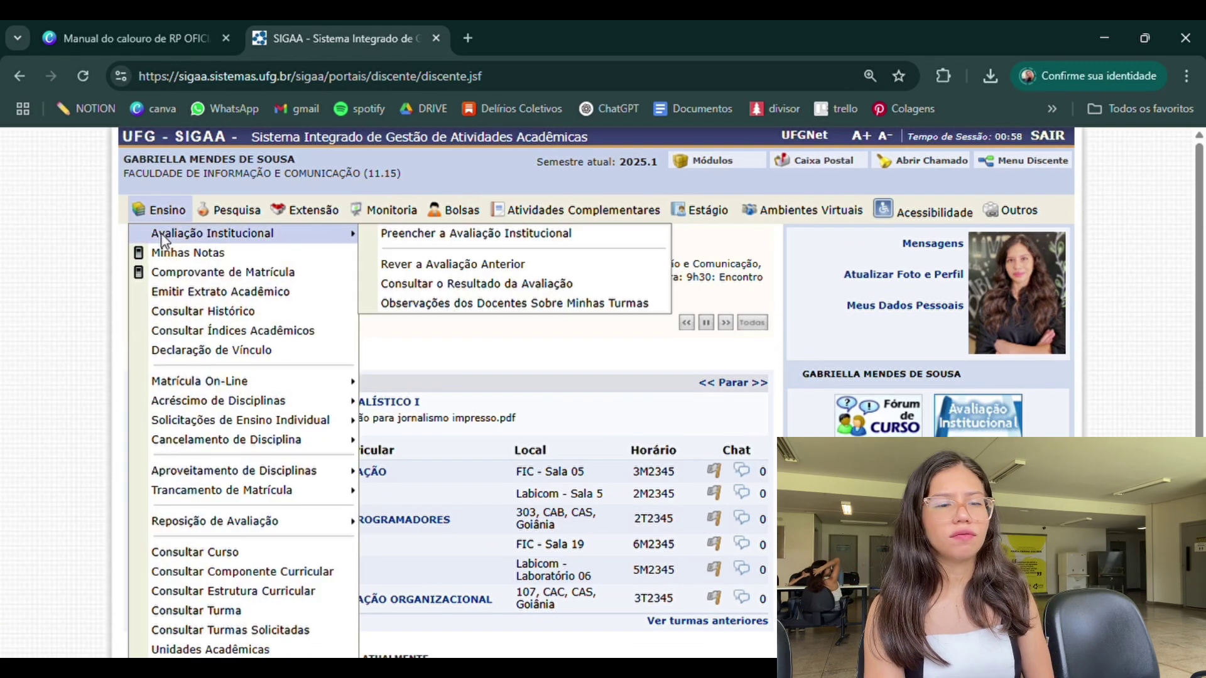
left_click(166, 252)
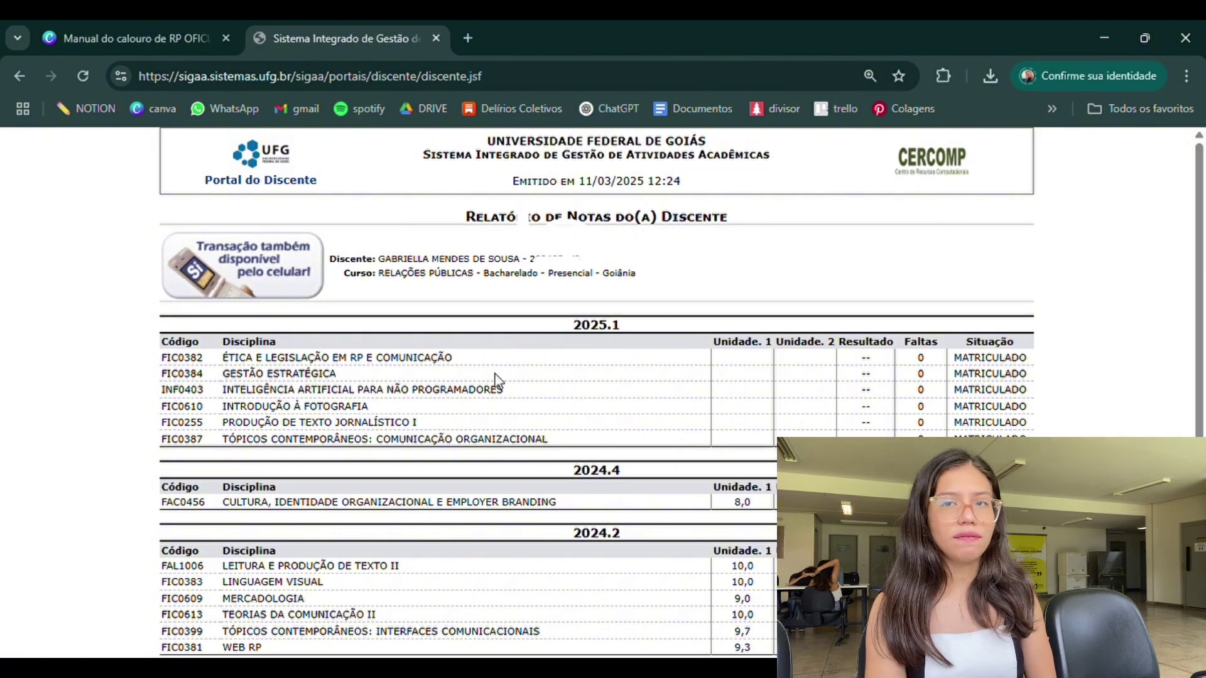
scroll(565, 379, "down", 1)
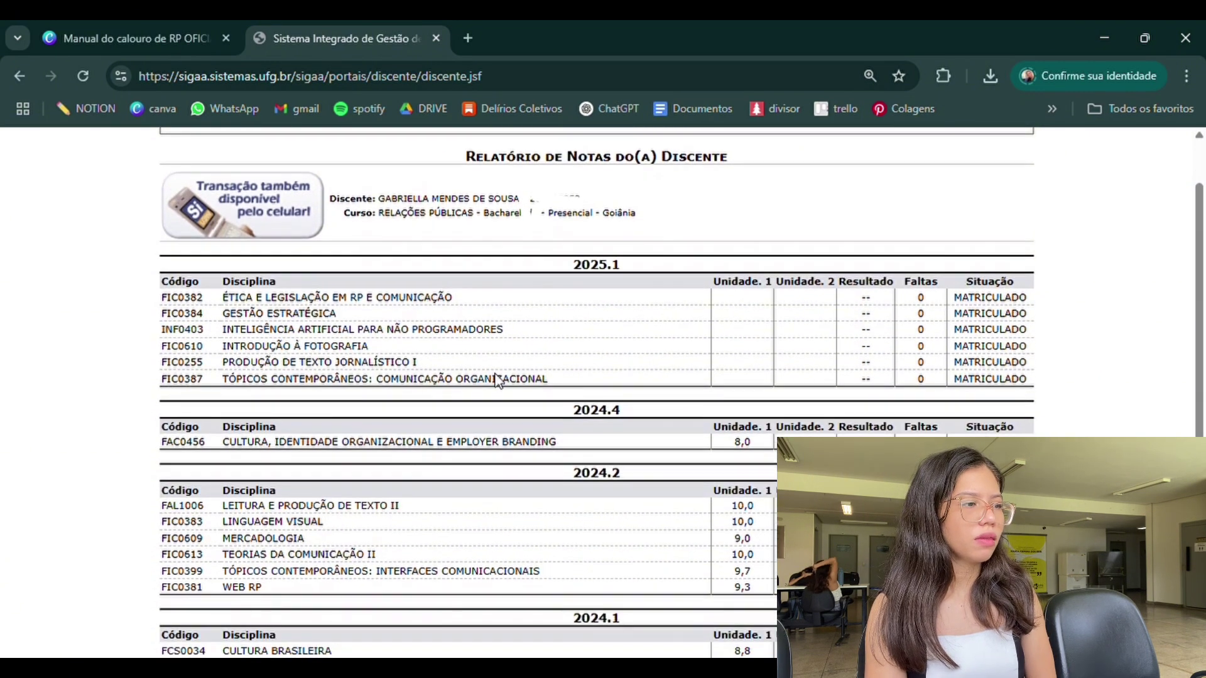
key("alt+Left")
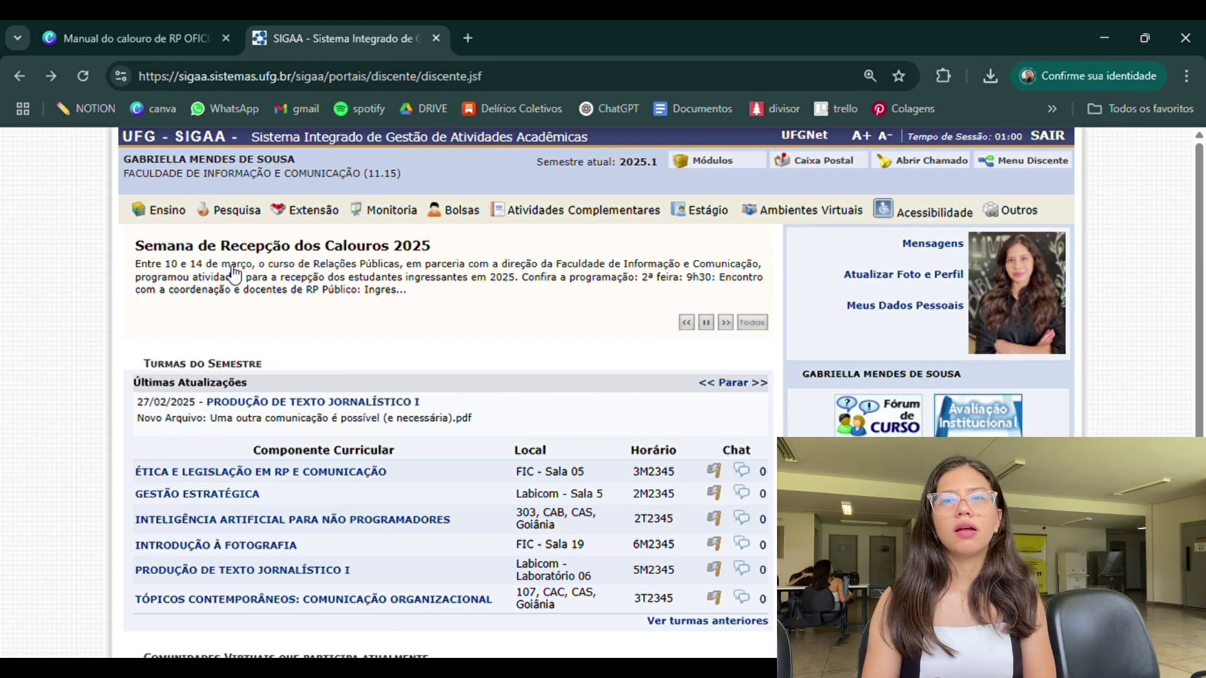
Step: Issue the student's enrolment declaration (Declaração de Vínculo)
mouse_move(180, 225)
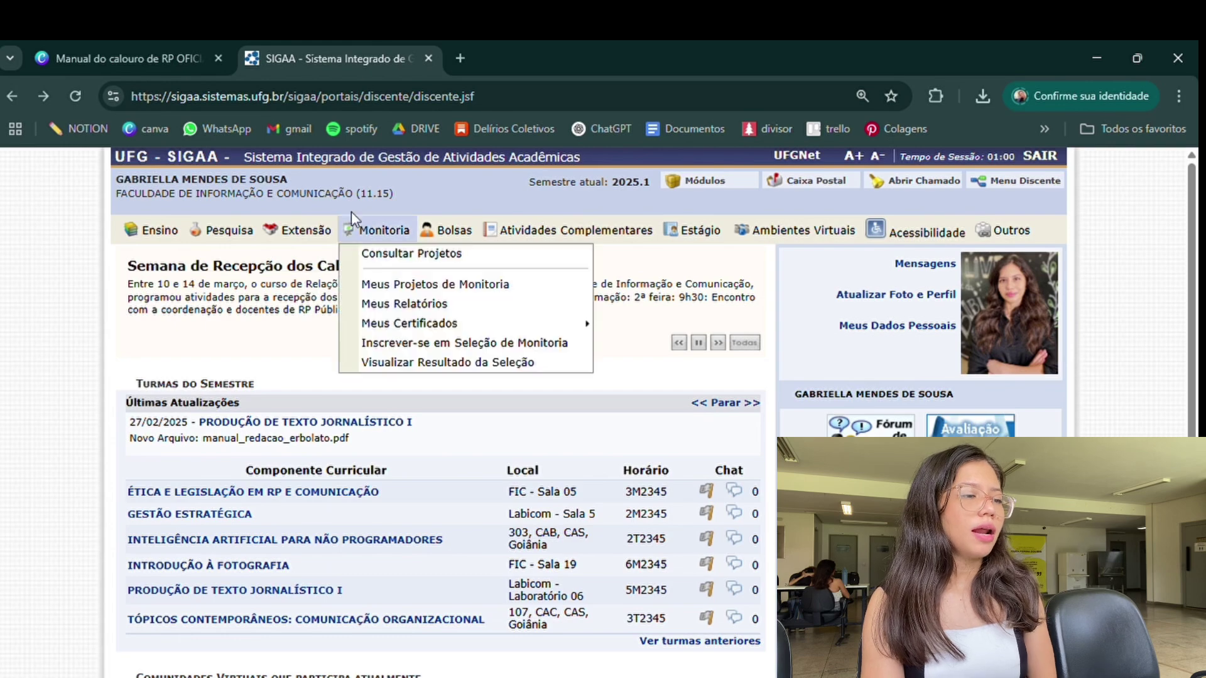
mouse_move(145, 218)
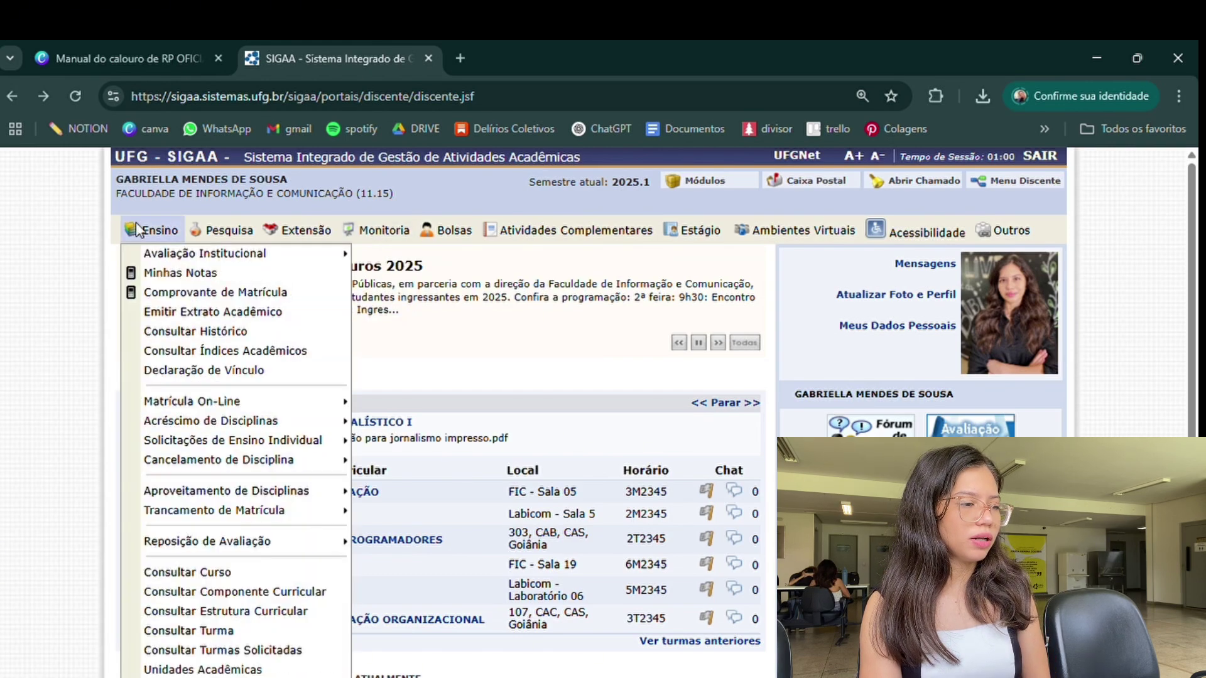
left_click(213, 369)
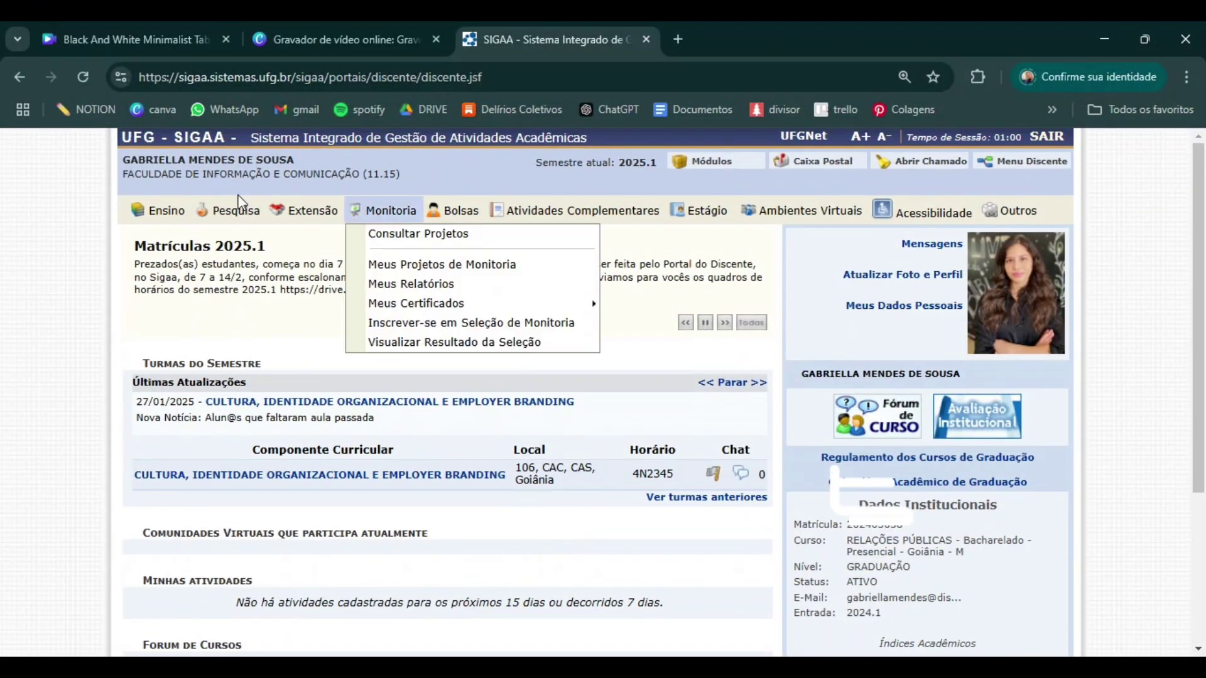
Step: Start the online enrolment with Realizar Matrícula and proceed from the instructions to the class selection
mouse_move(168, 208)
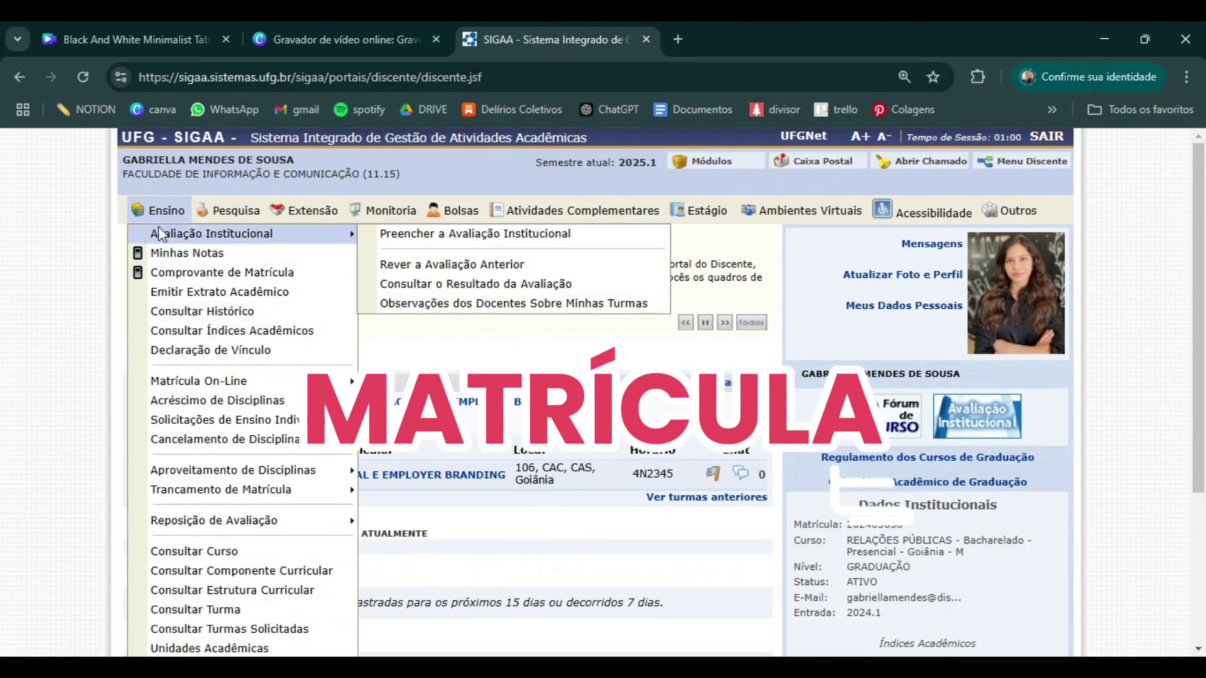
mouse_move(167, 238)
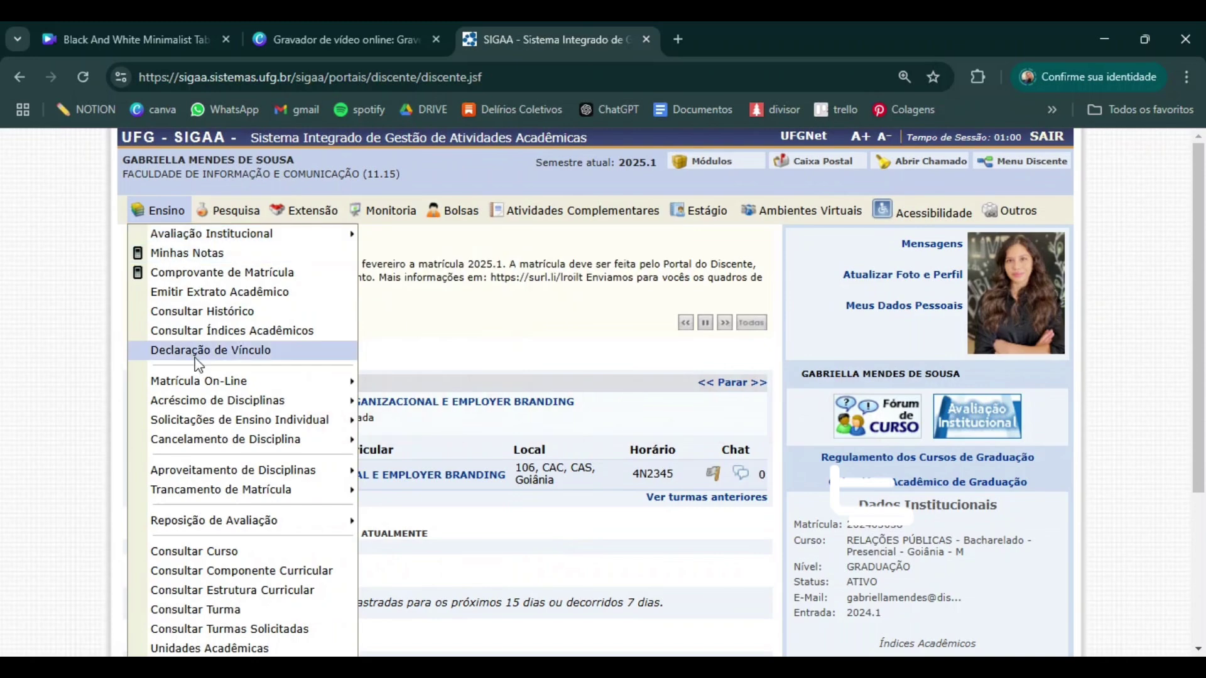
mouse_move(327, 386)
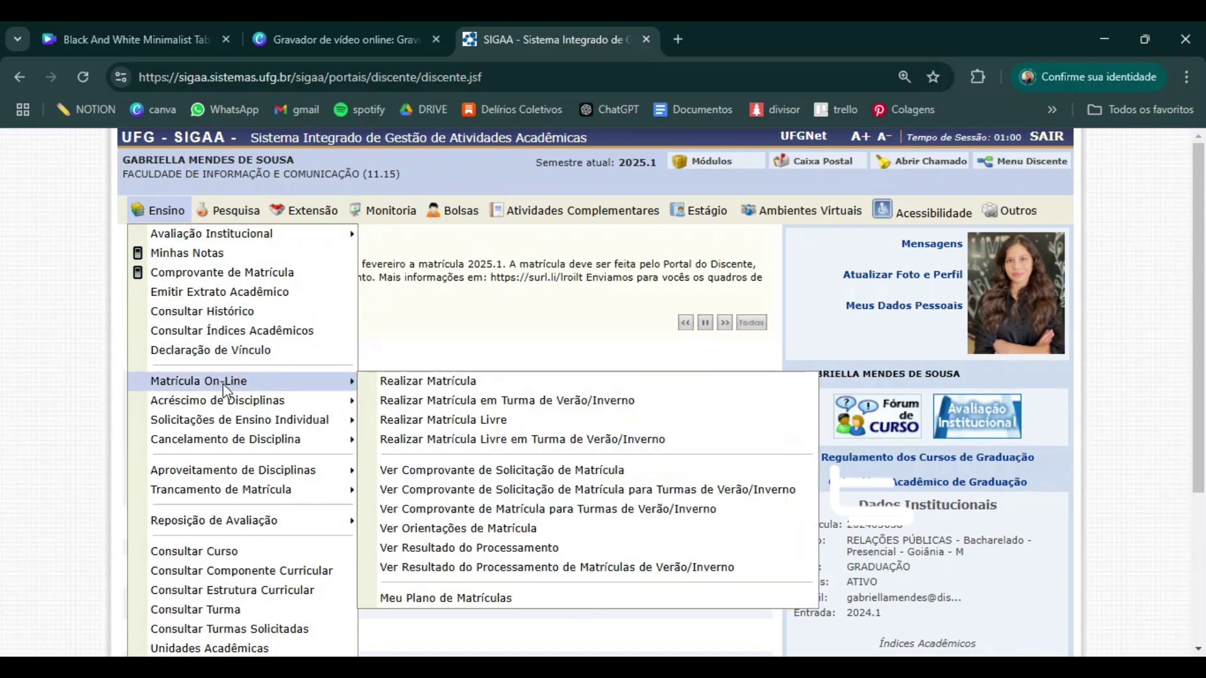
left_click(391, 385)
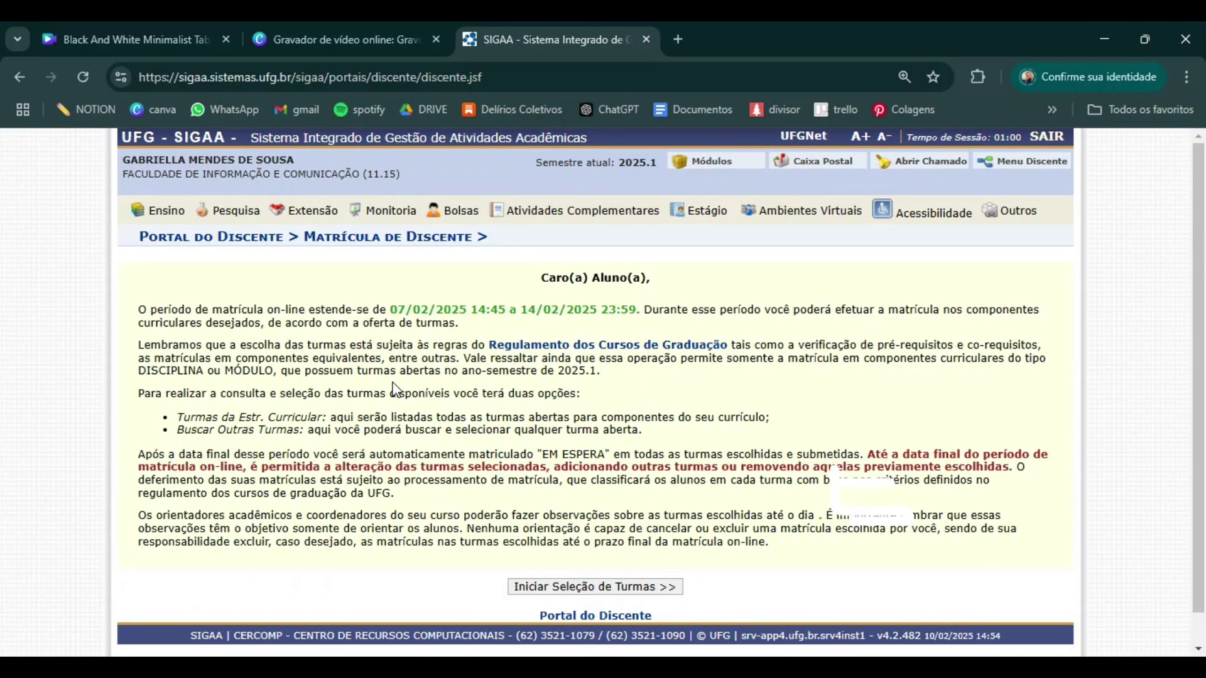
scroll(395, 387, "down", 1)
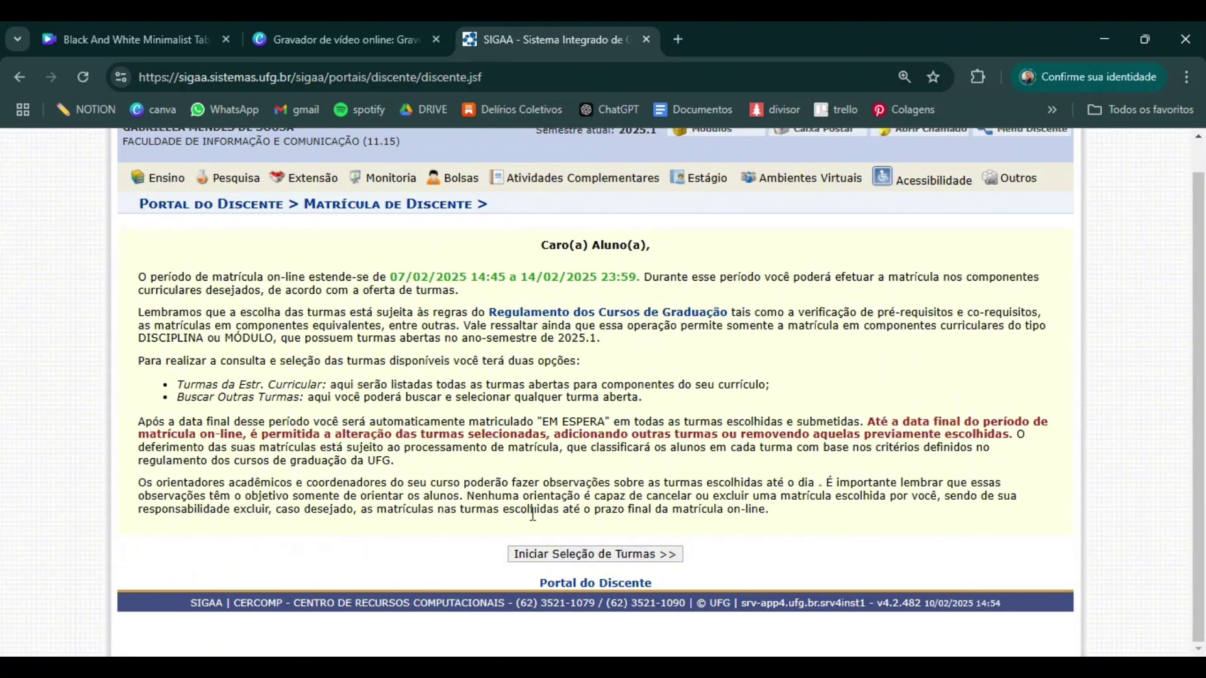
left_click(569, 556)
Step: Review the open classes of the curriculum and read the component details of FIC0255 - Produção de Texto Jornalístico I
scroll(569, 559, "down", 3)
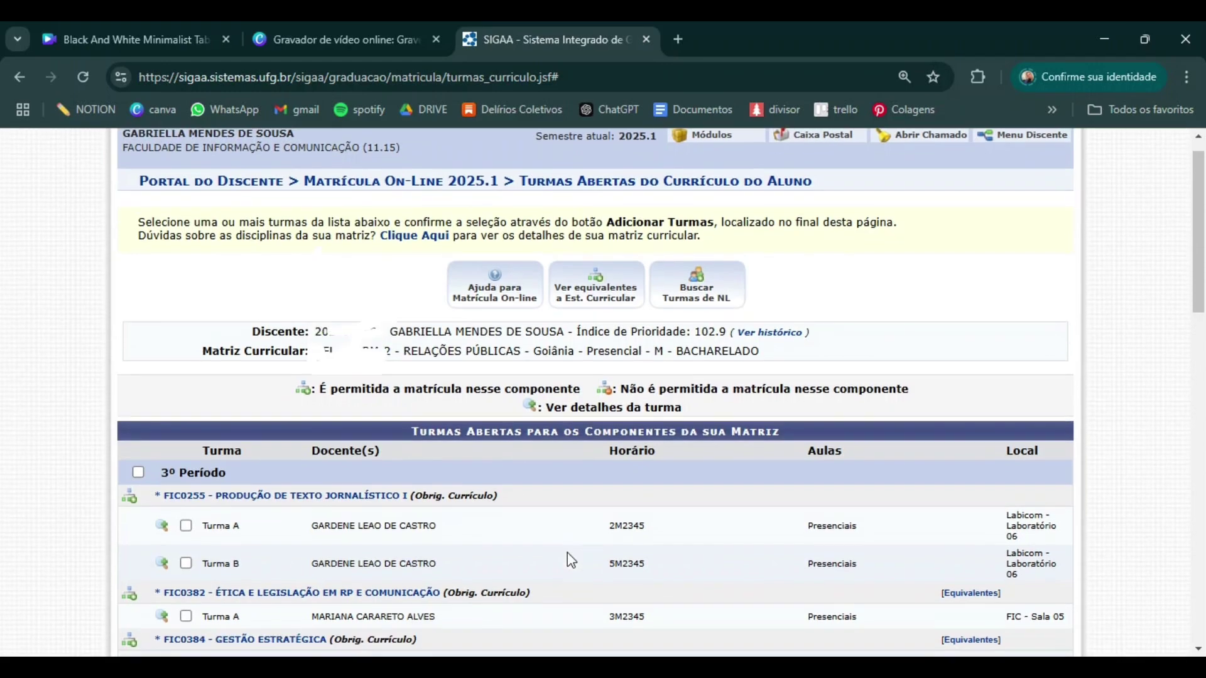
scroll(567, 552, "down", 2)
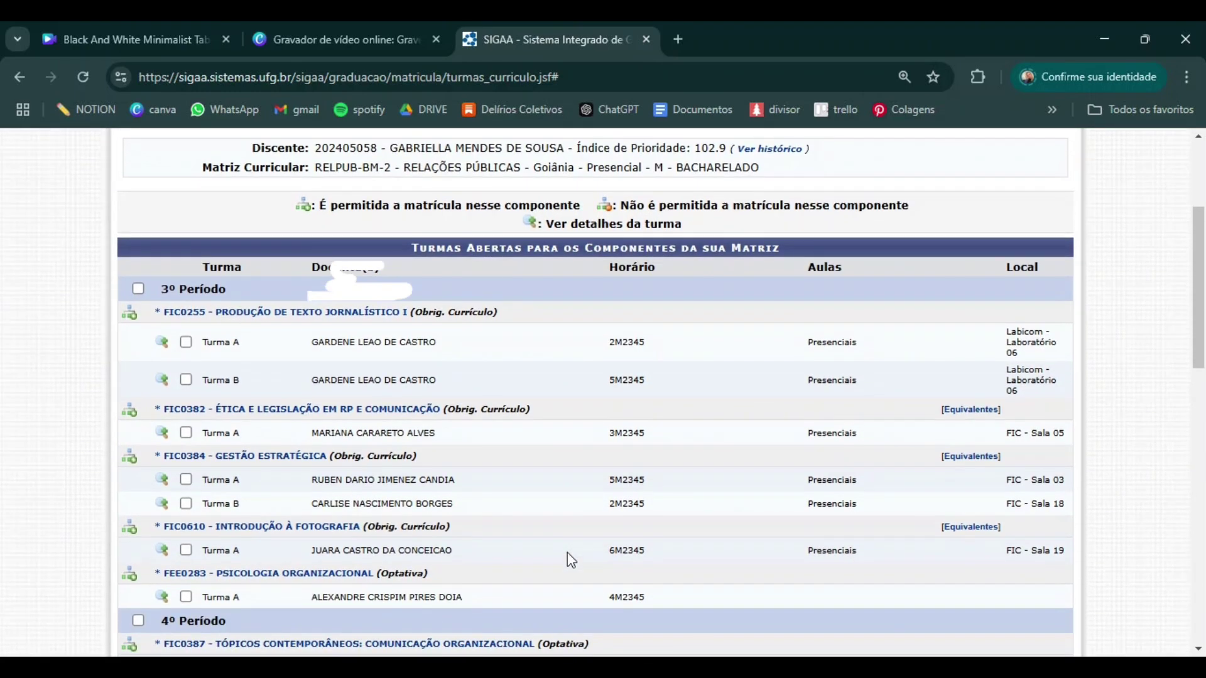
scroll(570, 559, "up", 2)
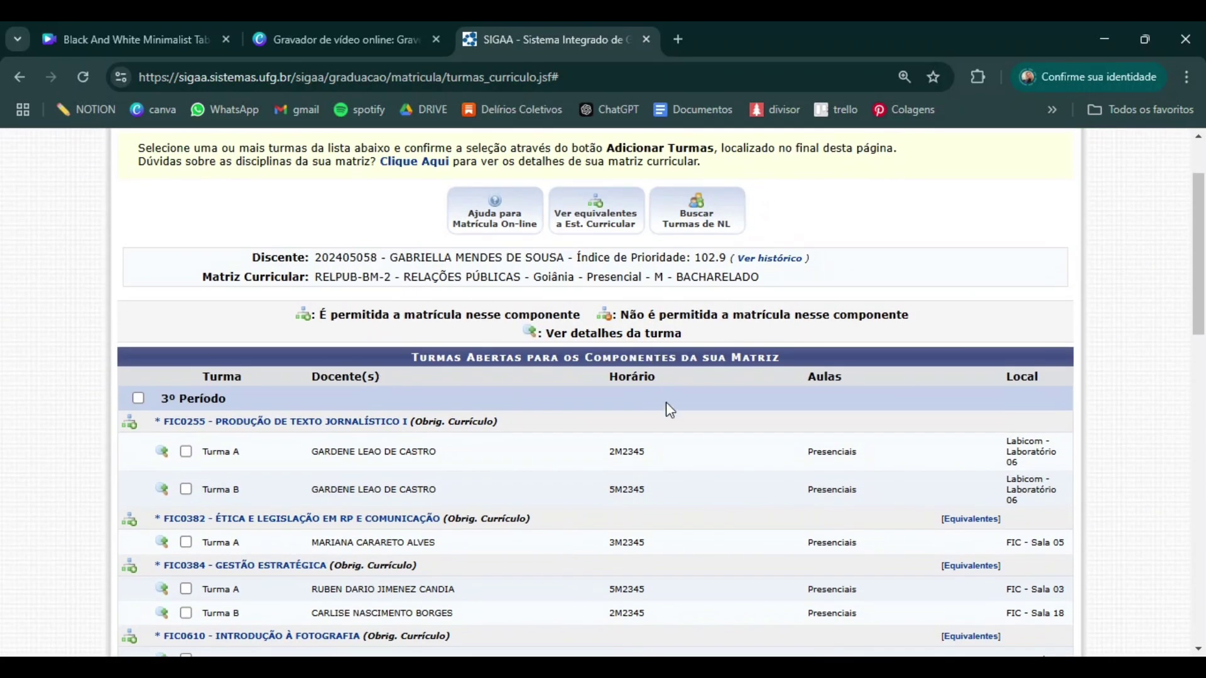
scroll(665, 406, "down", 1)
scroll(668, 408, "down", 2)
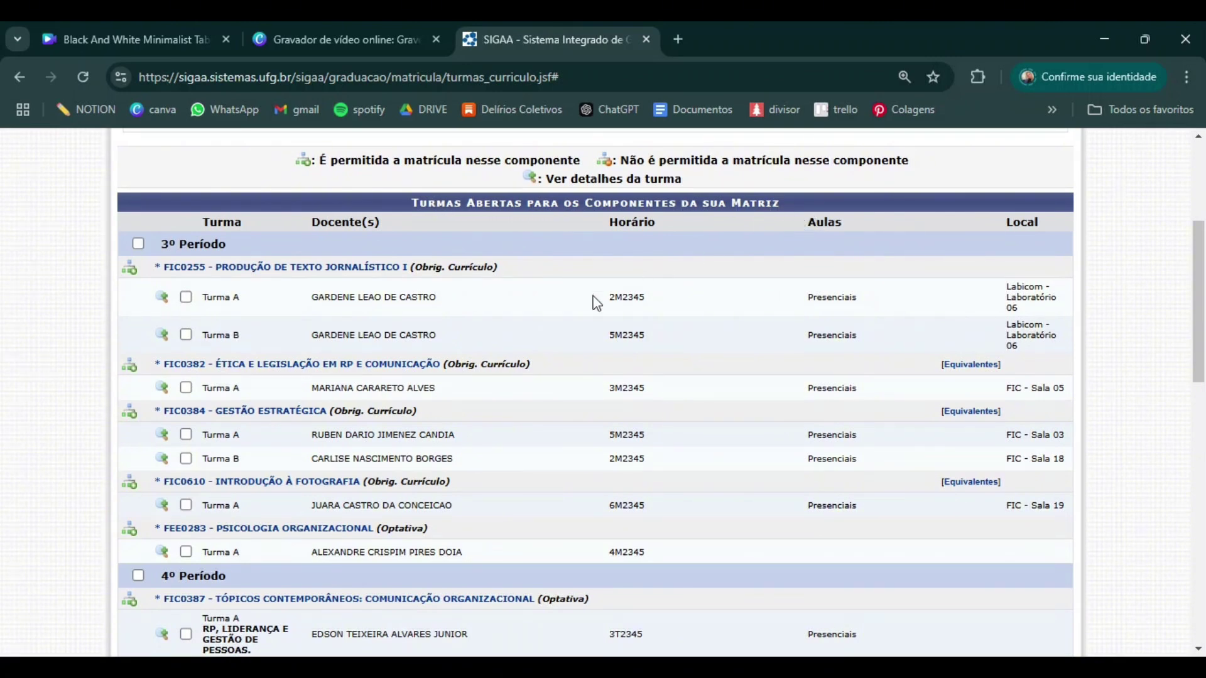
scroll(584, 305, "down", 1)
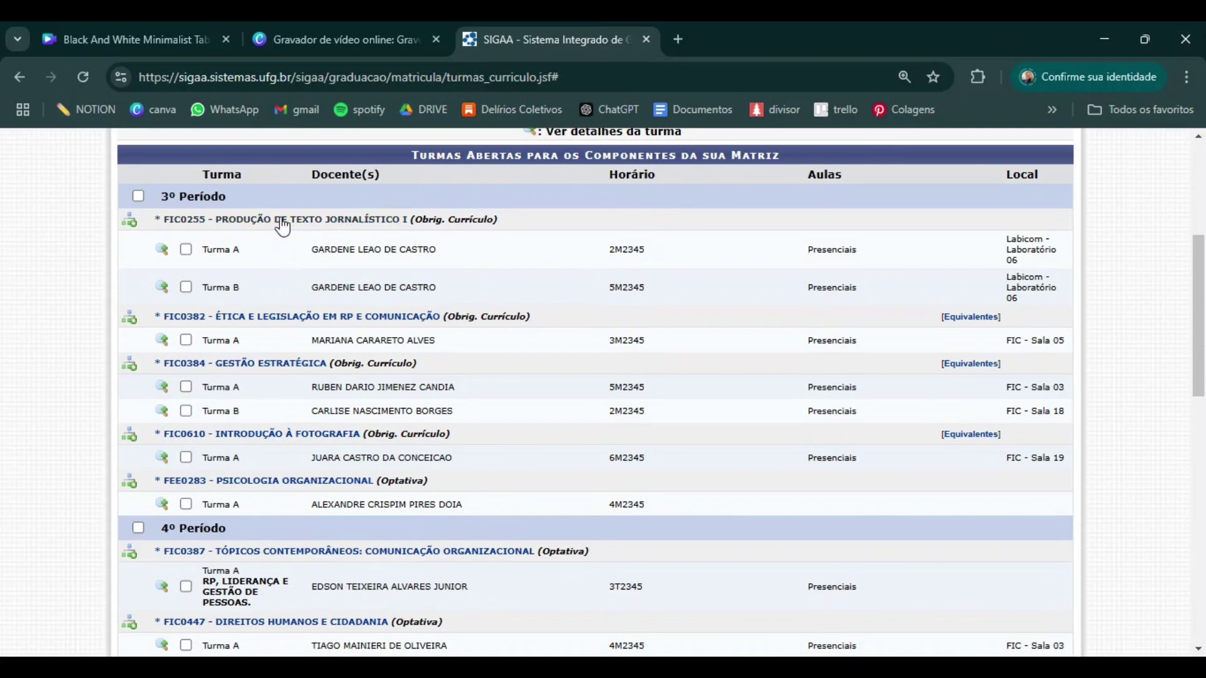
left_click(282, 221)
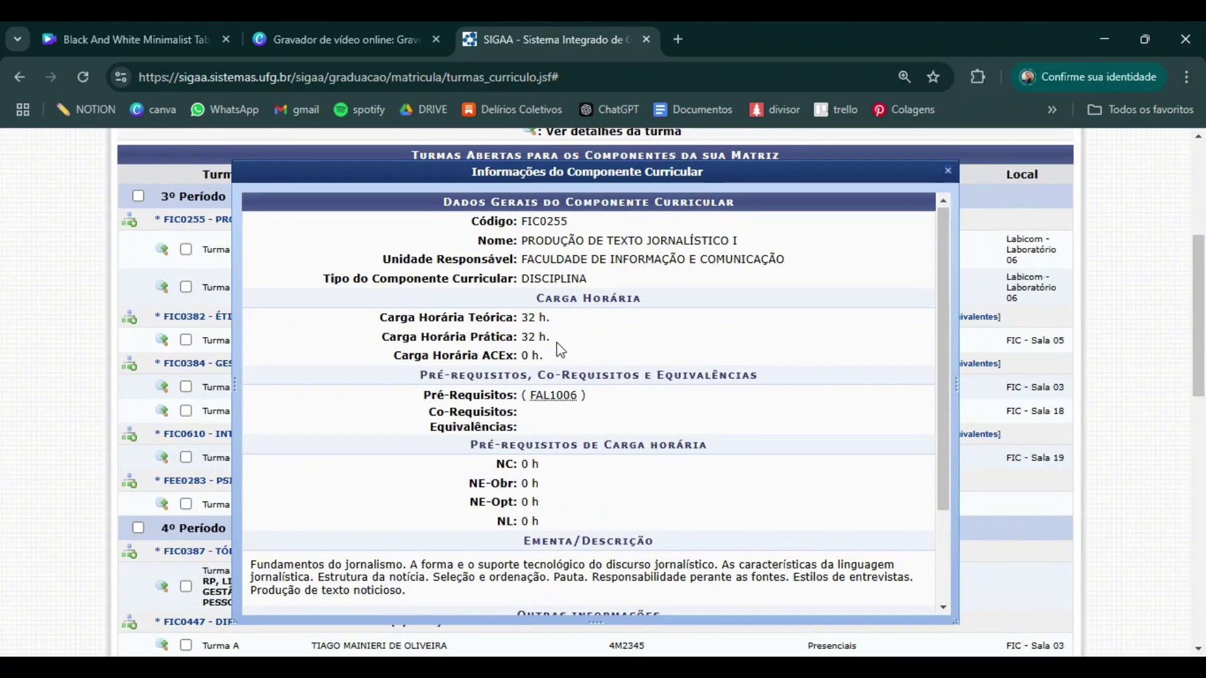
scroll(557, 345, "down", 2)
scroll(559, 349, "down", 3)
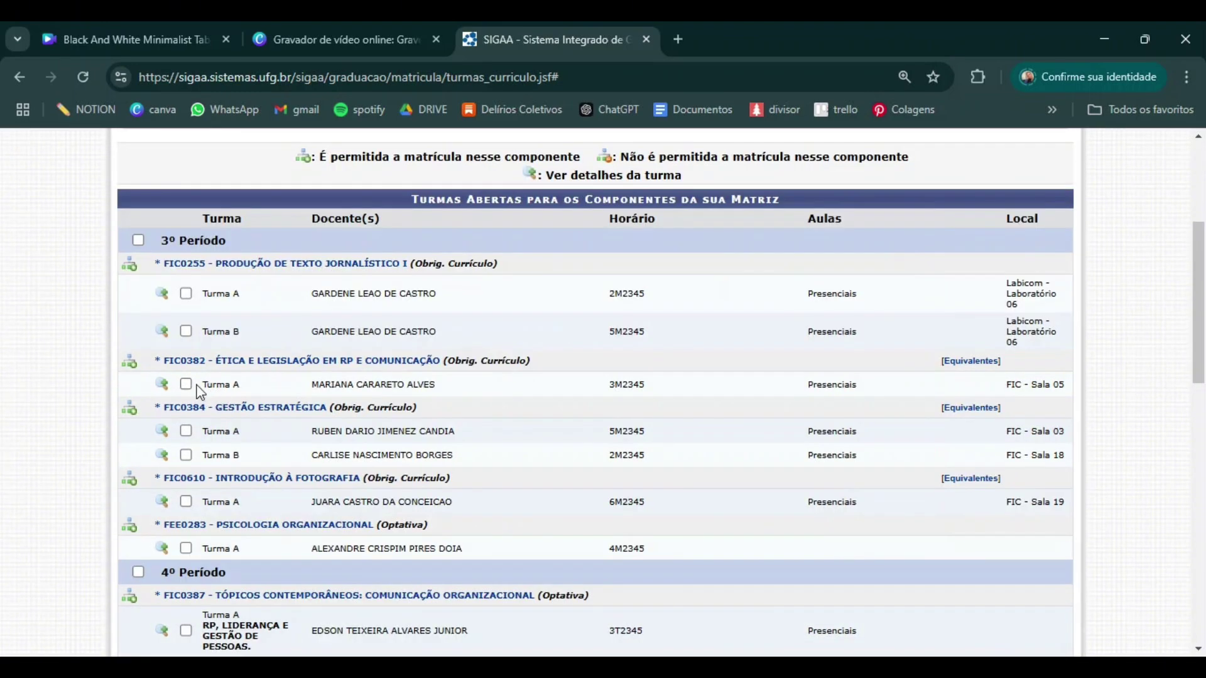
Step: Select 3º Período classes FIC0255 Turma B, FIC0382 Turma A, FIC0384 Turma B and FIC0610 Turma A for enrolment
left_click(186, 331)
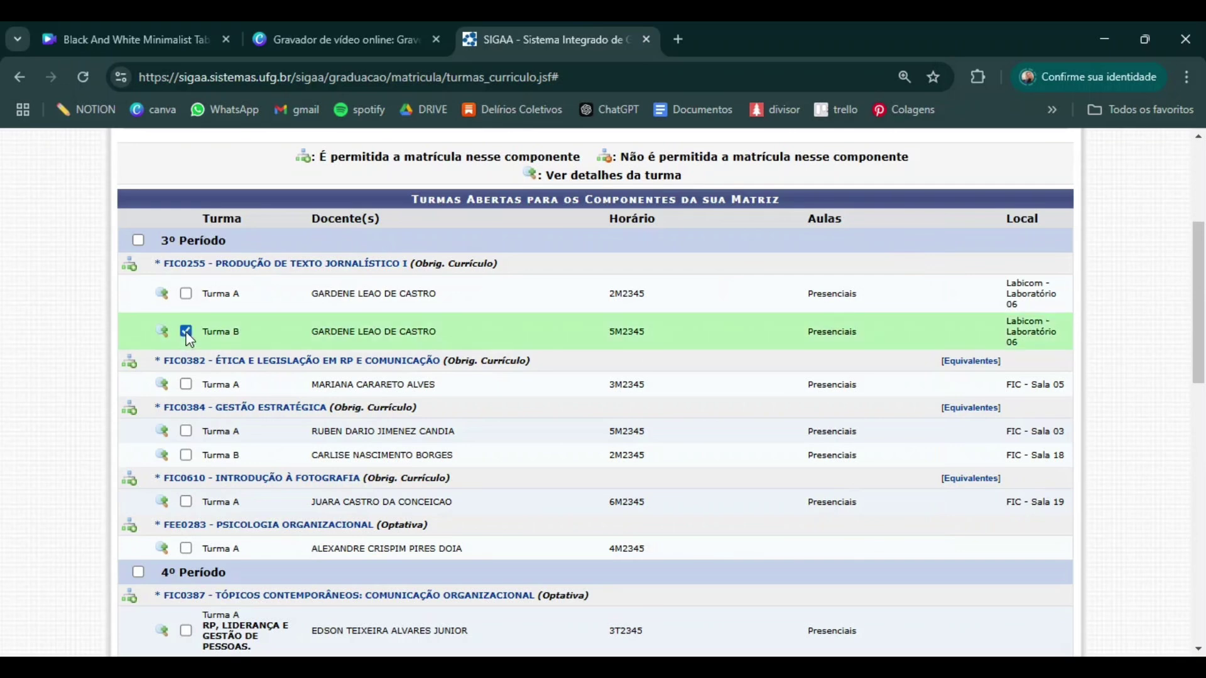
left_click(185, 384)
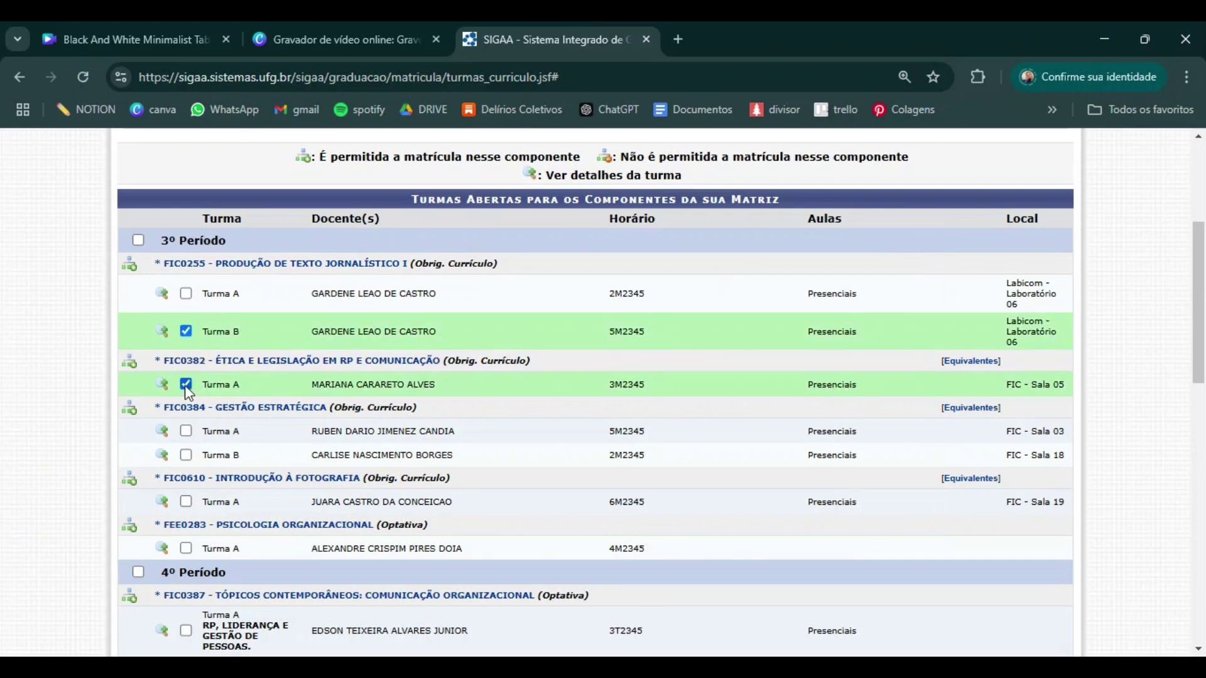
left_click(184, 455)
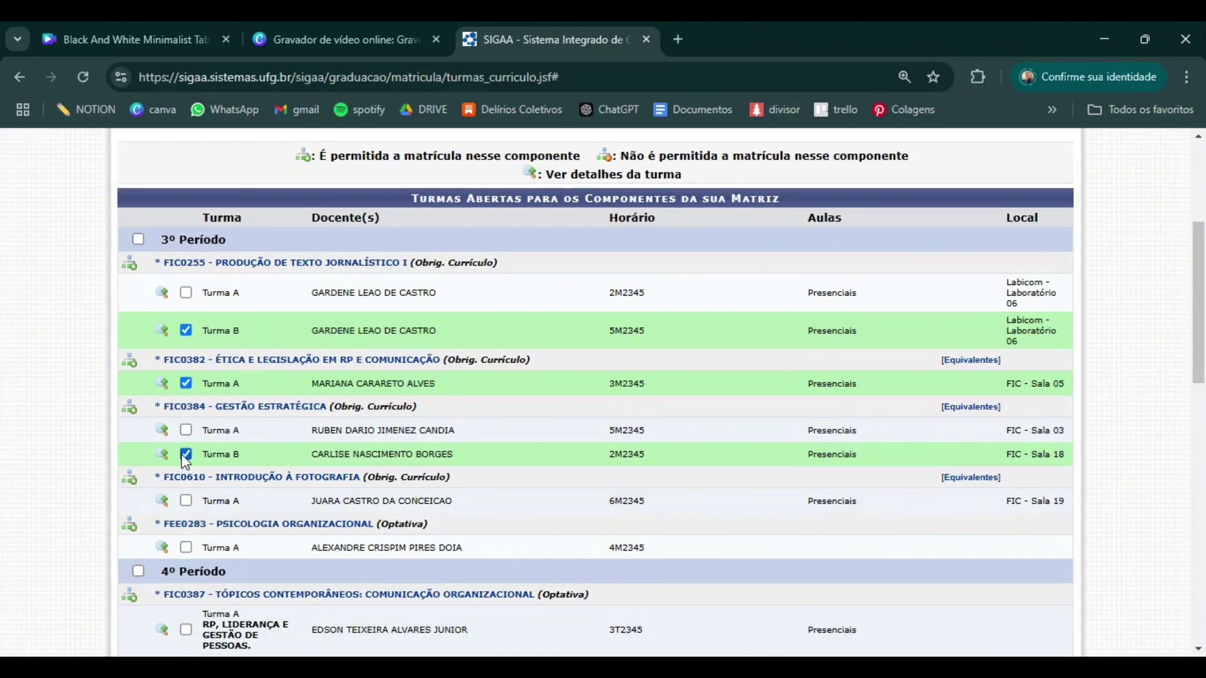
scroll(185, 459, "down", 1)
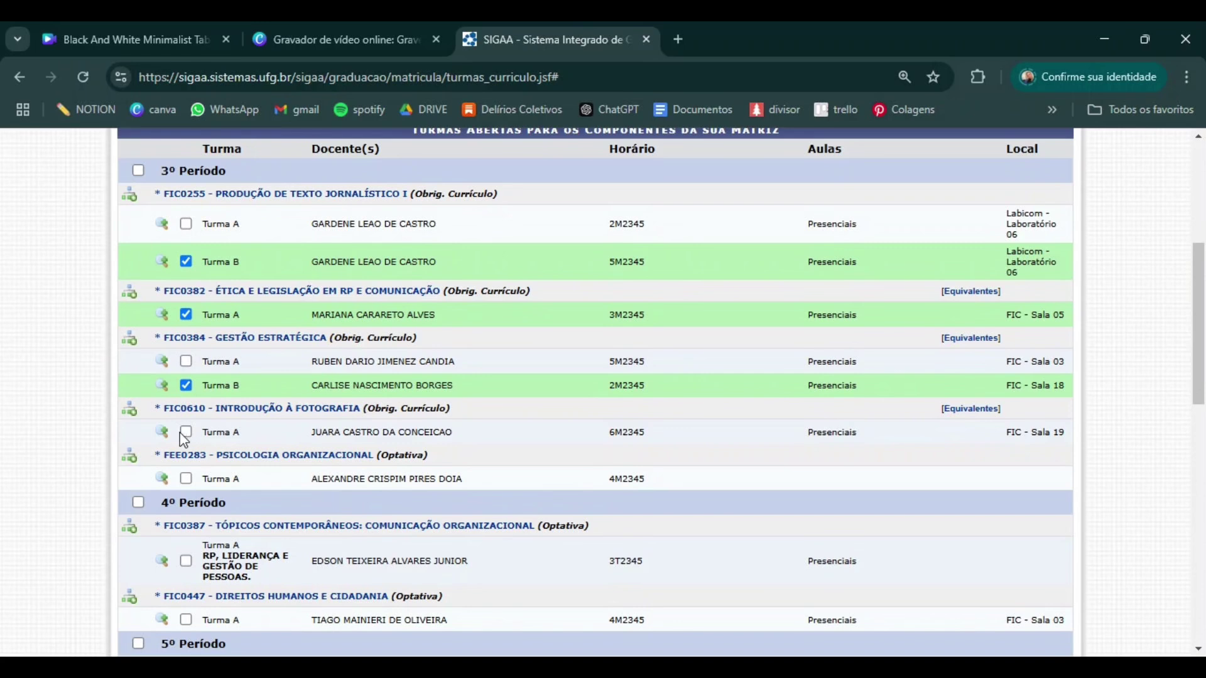
left_click(186, 432)
Step: Select the 4º Período class FIC0387 Turma A, add all chosen classes to the enrolment and review the selected classes with their timetable
scroll(188, 433, "down", 2)
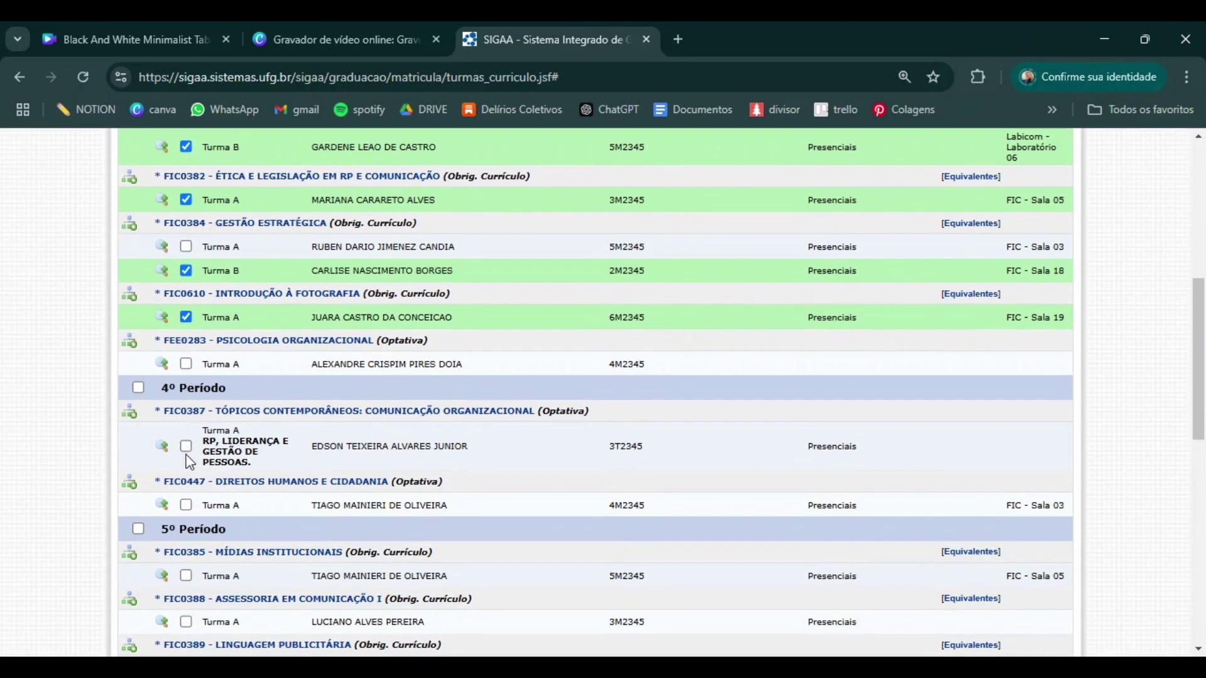
left_click(186, 447)
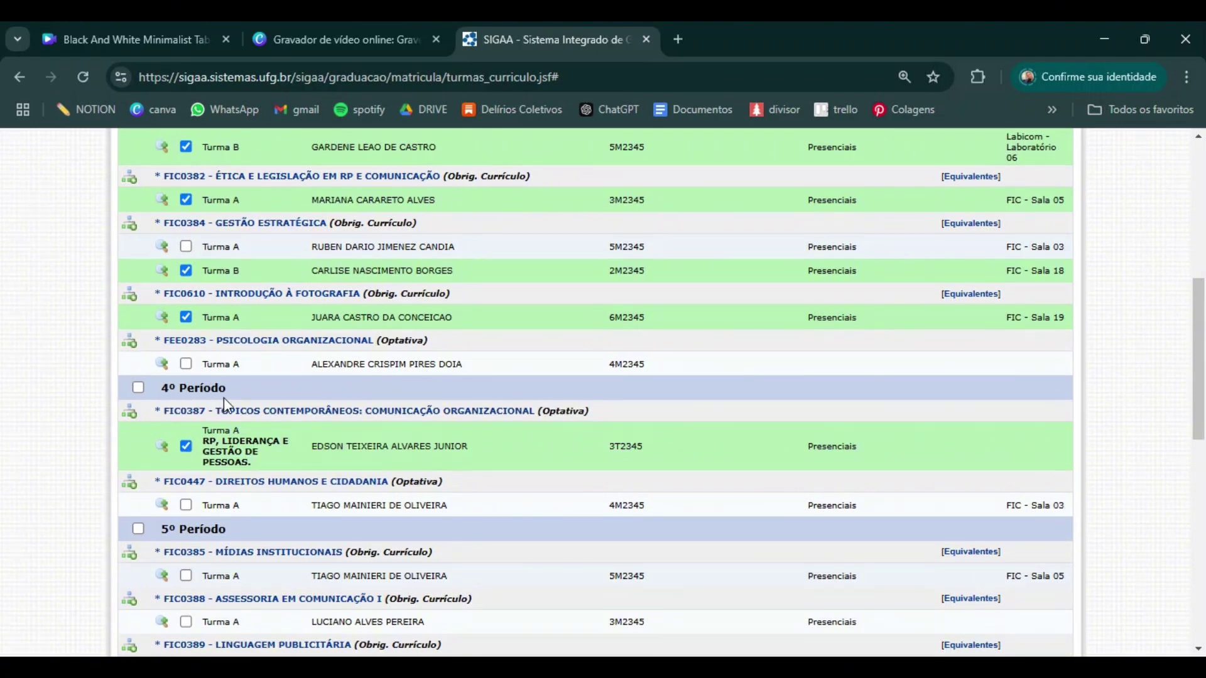
scroll(322, 451, "up", 2)
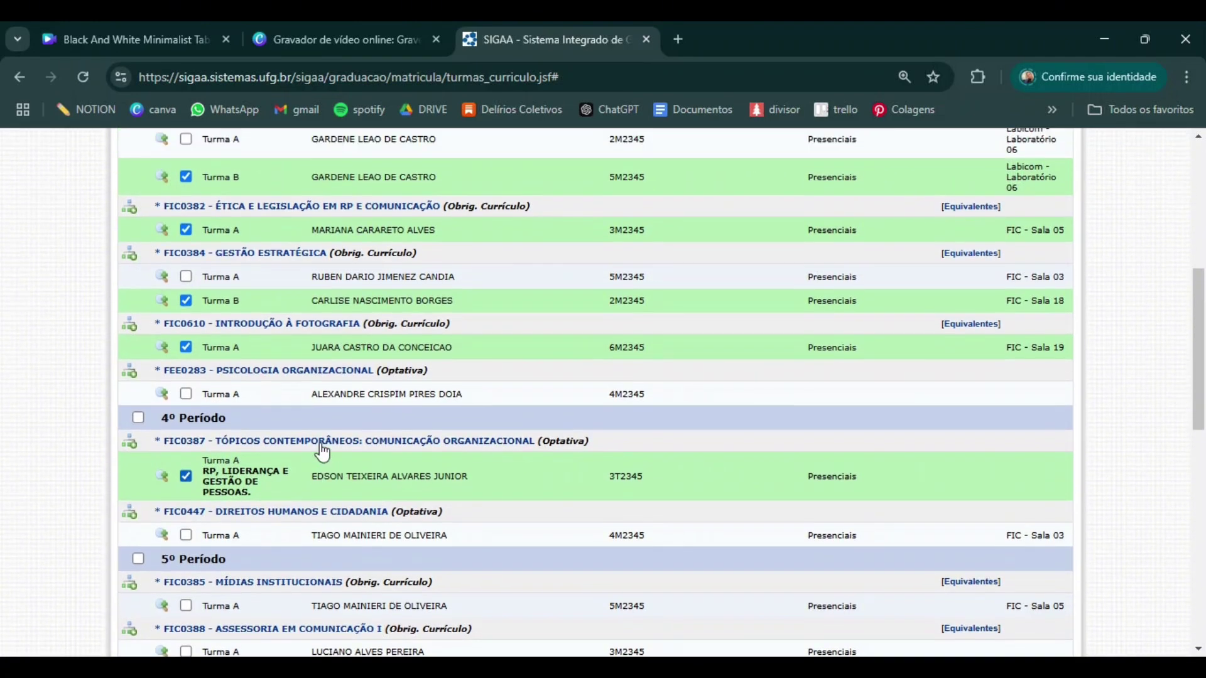
scroll(321, 451, "down", 10)
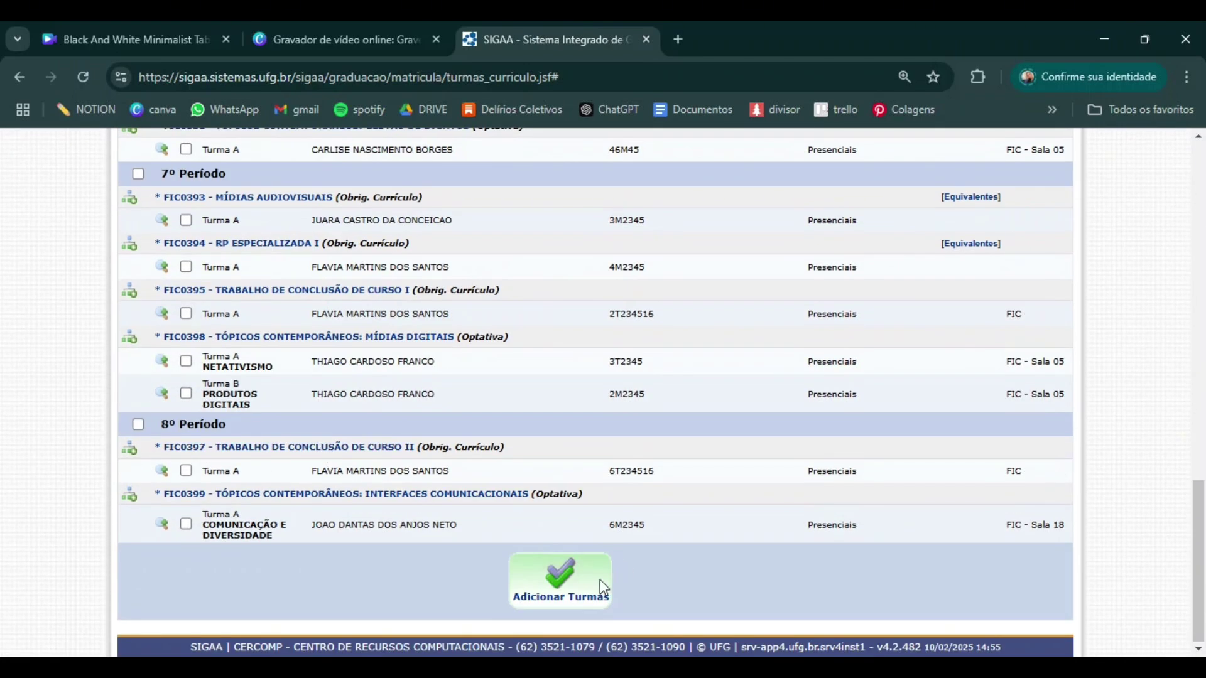
left_click(564, 589)
scroll(565, 584, "down", 4)
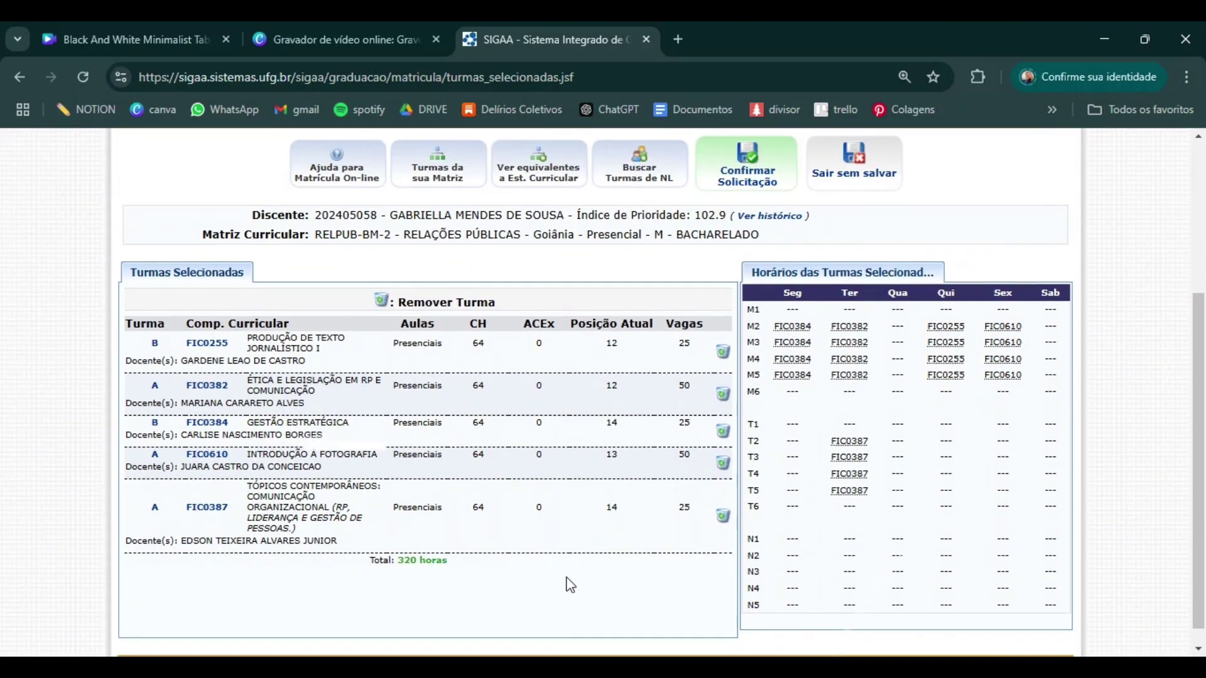
scroll(570, 586, "down", 1)
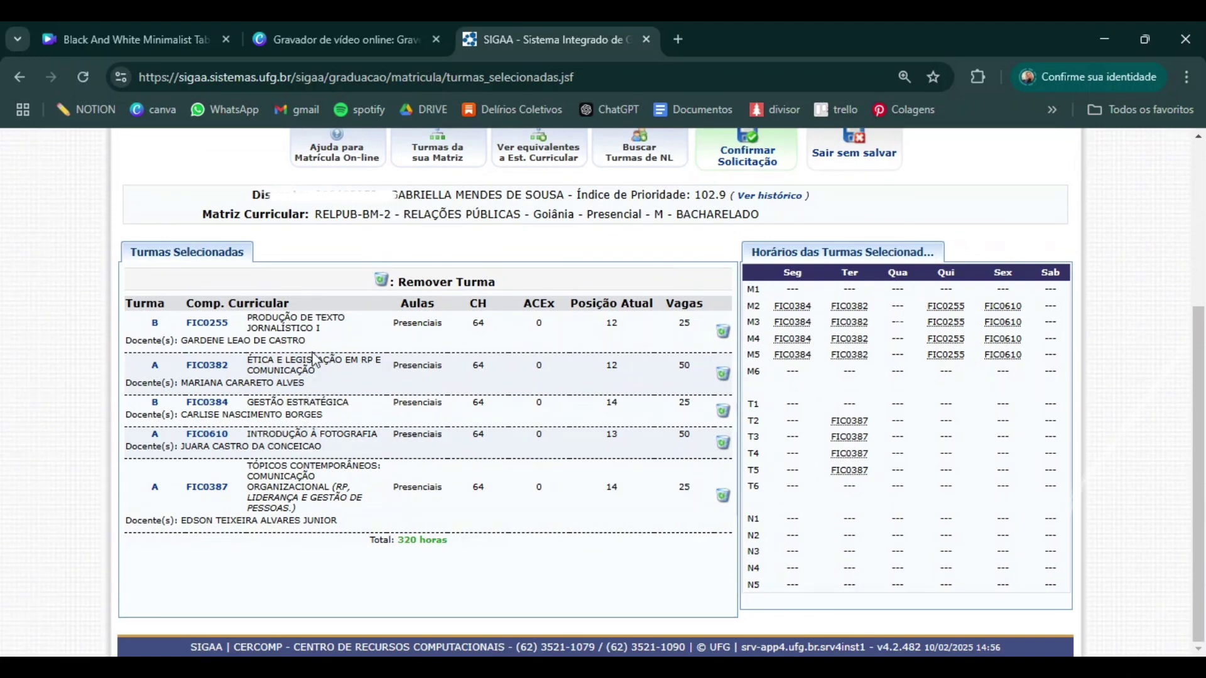
Step: Search the open Núcleo Livre classes with FACULDADE DE LETRAS - Goiânia as the Unidade Responsável
scroll(317, 352, "up", 4)
left_click(652, 387)
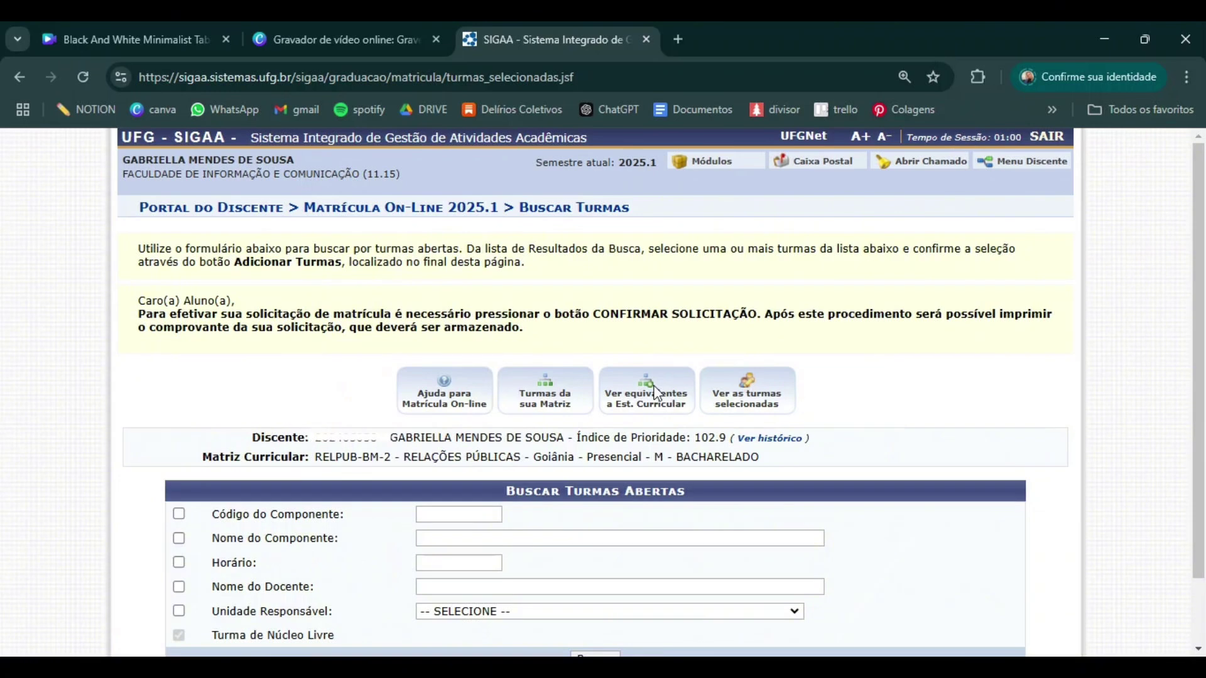
scroll(656, 392, "down", 2)
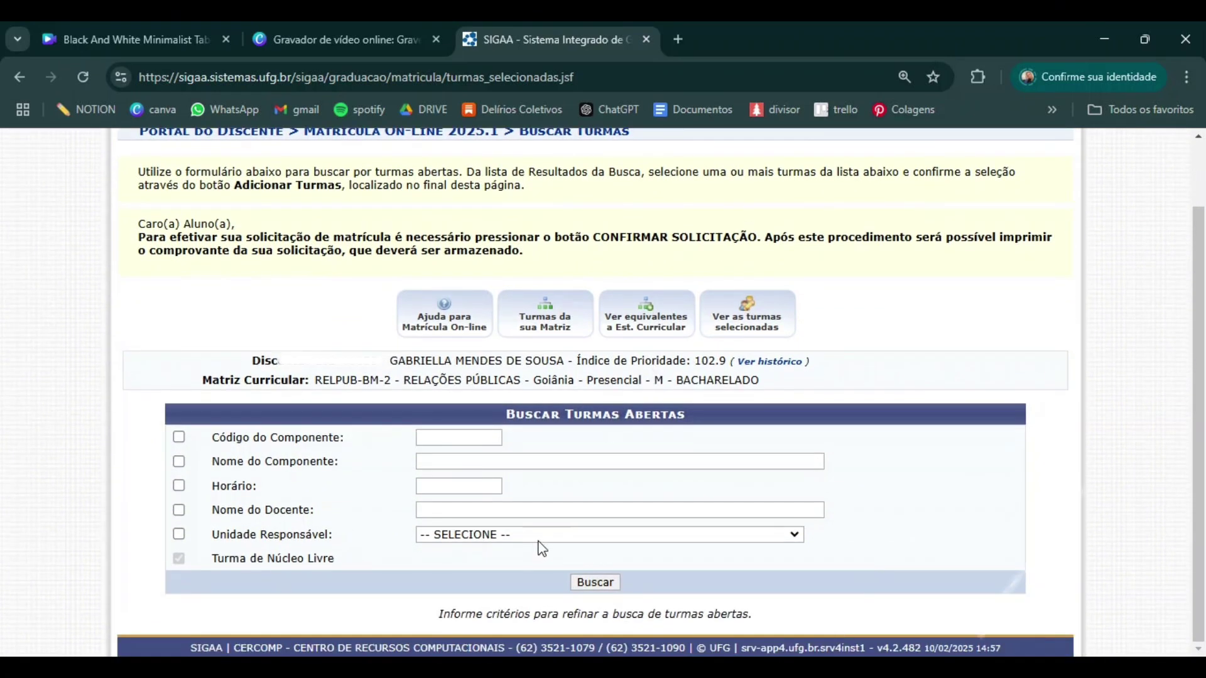
left_click(286, 540)
left_click(586, 356)
left_click(595, 582)
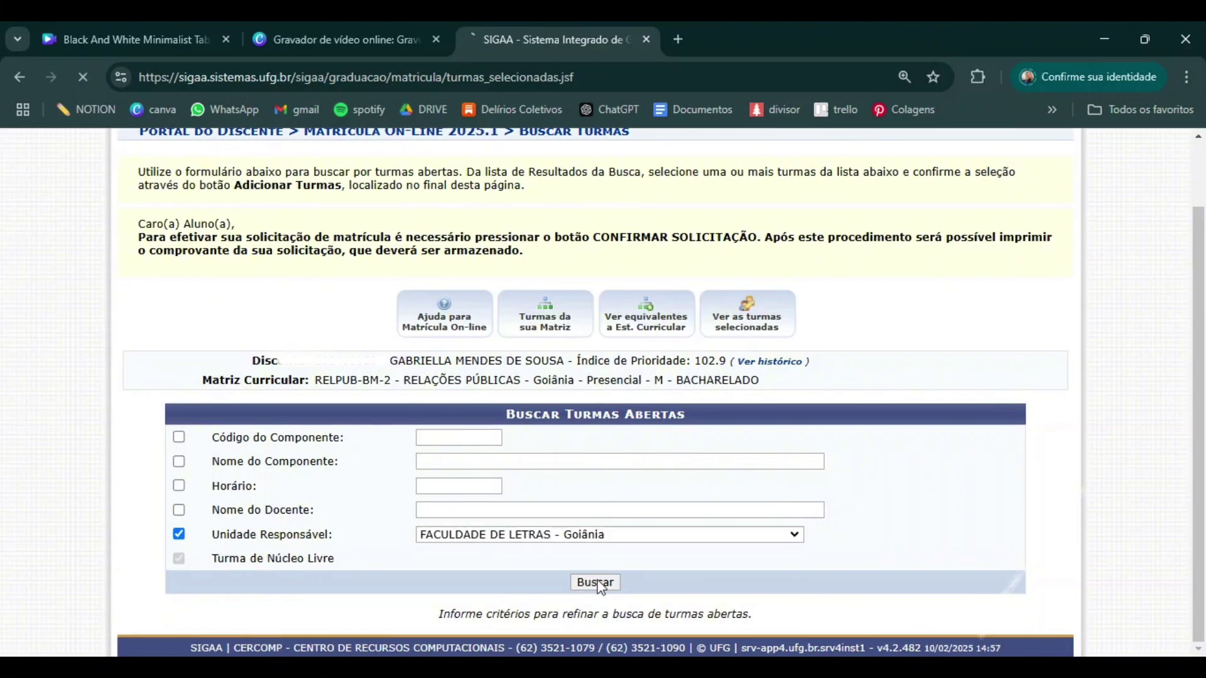
scroll(599, 580, "down", 6)
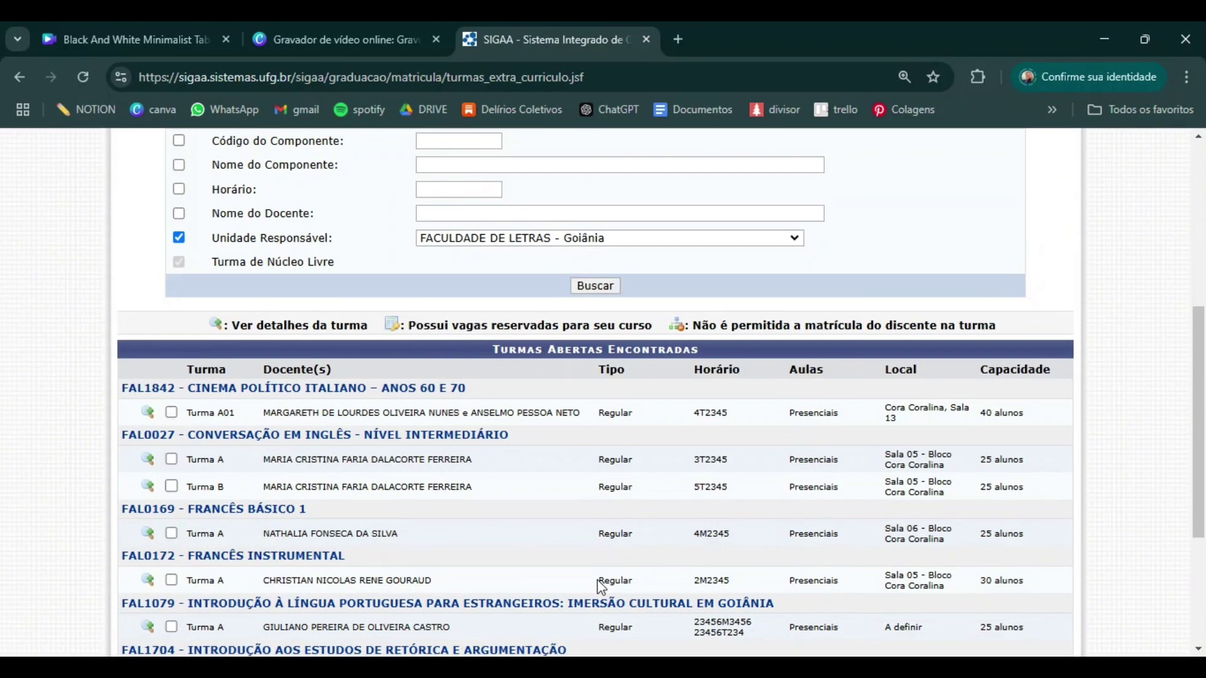
scroll(599, 587, "down", 3)
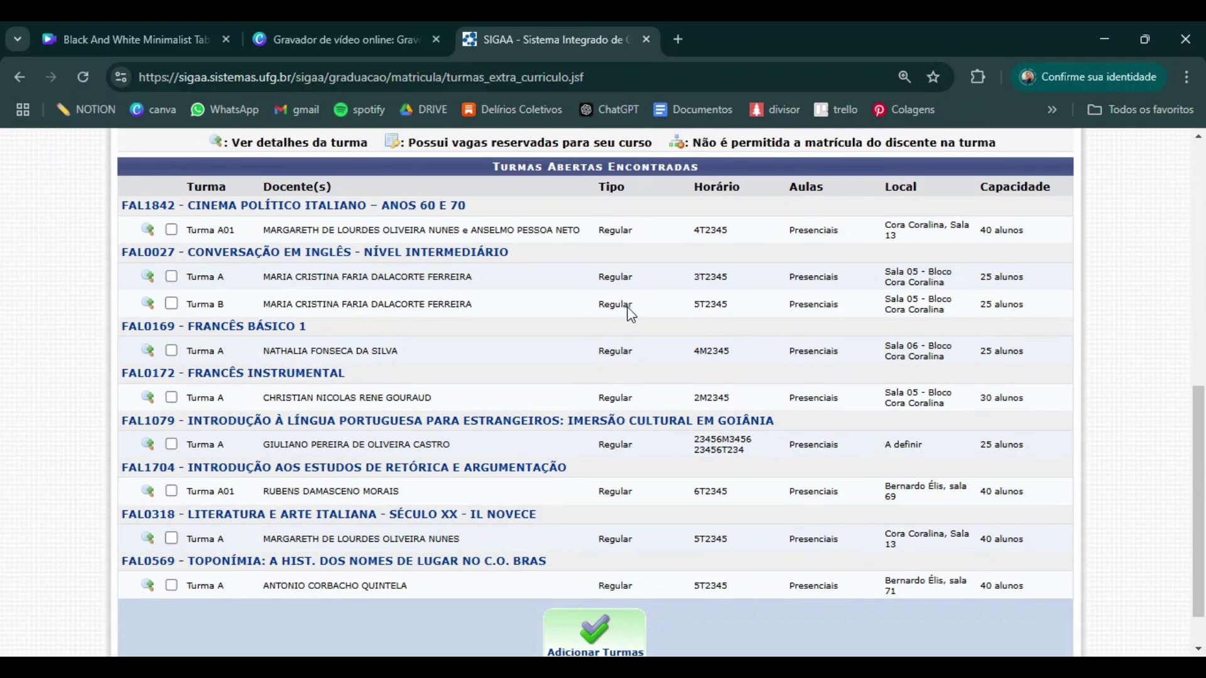
Step: Read the component information of FAL0027 - Conversação em Inglês - Nível Intermediário and the class details of its Turma B
left_click(310, 257)
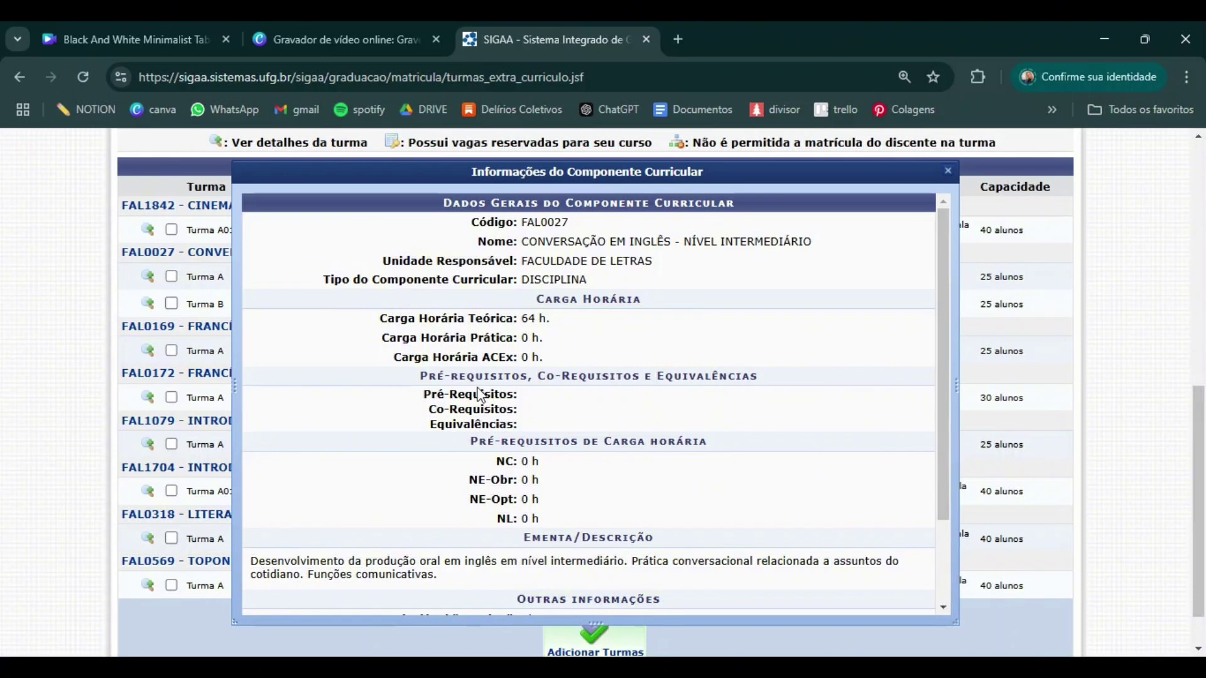
scroll(482, 383, "down", 3)
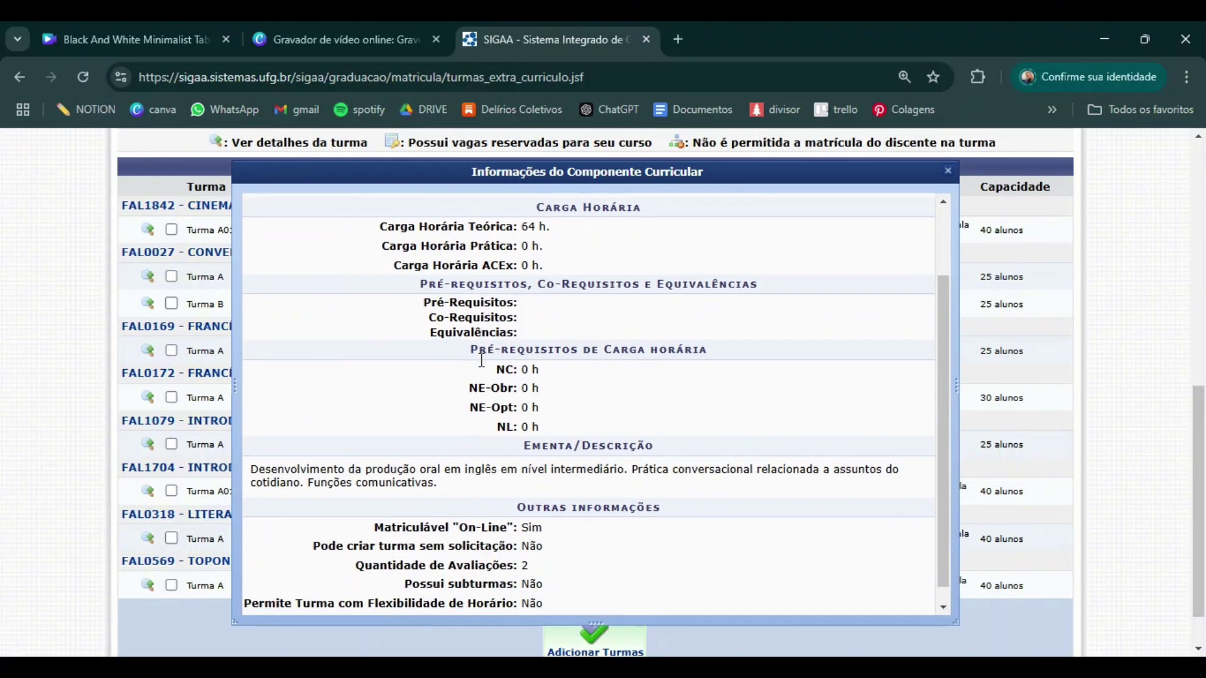
scroll(483, 367, "down", 1)
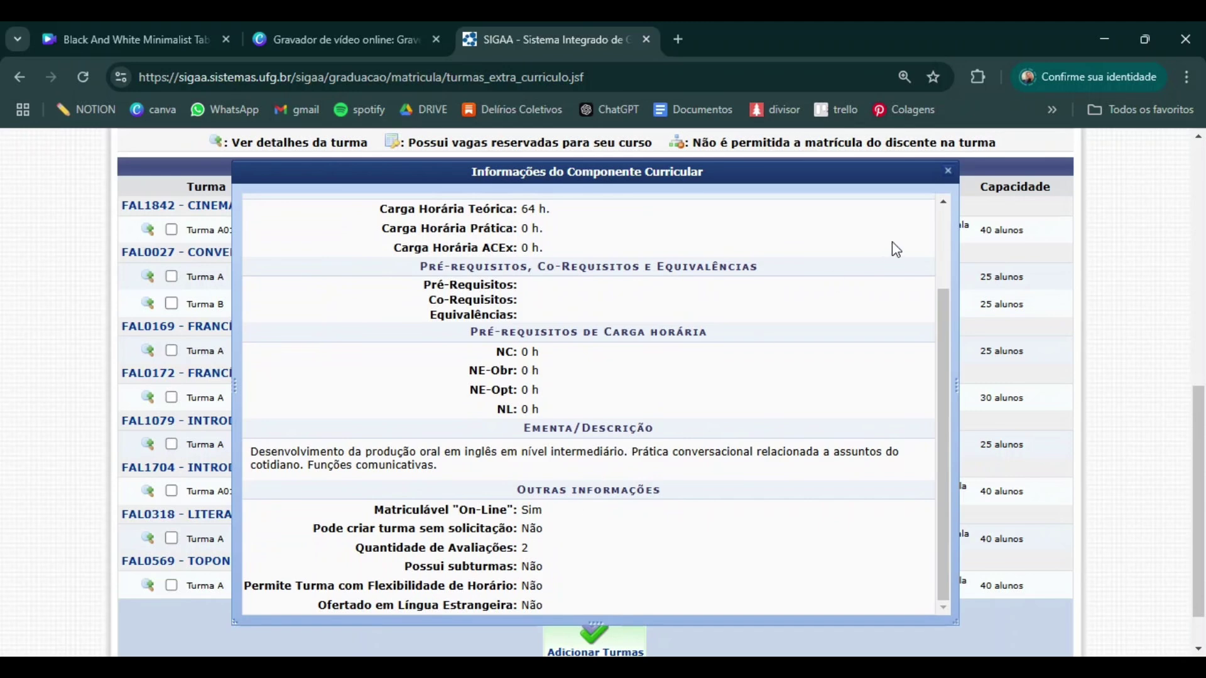
left_click(949, 172)
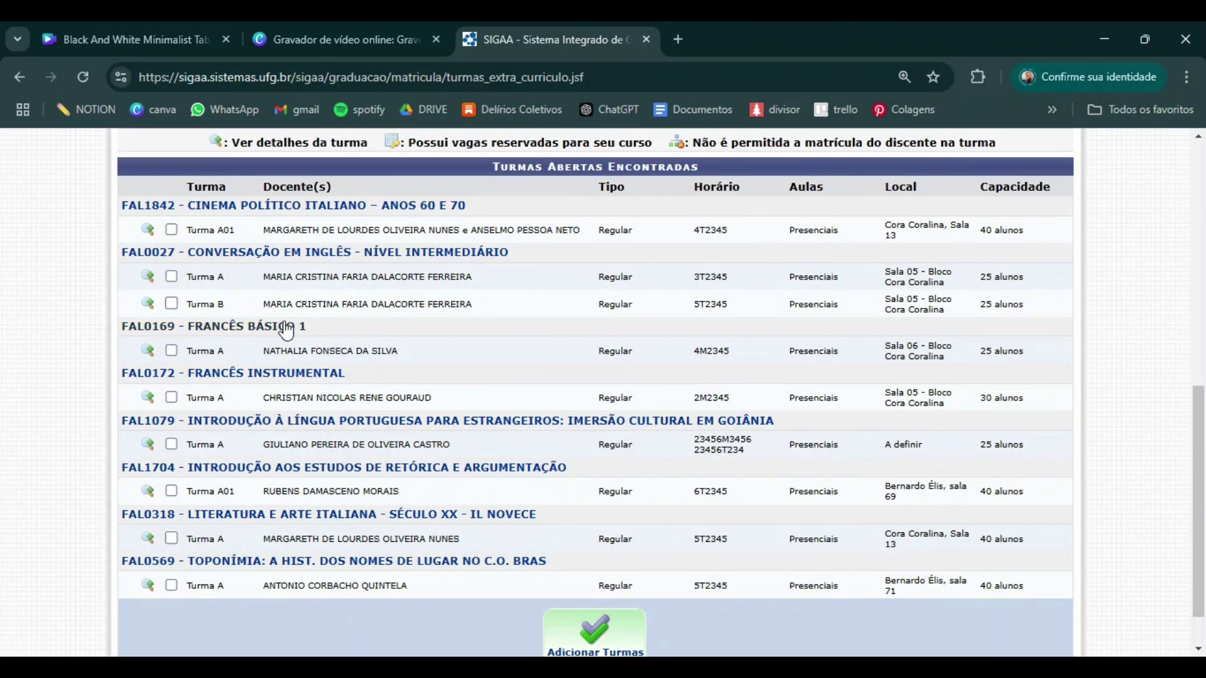
left_click(148, 302)
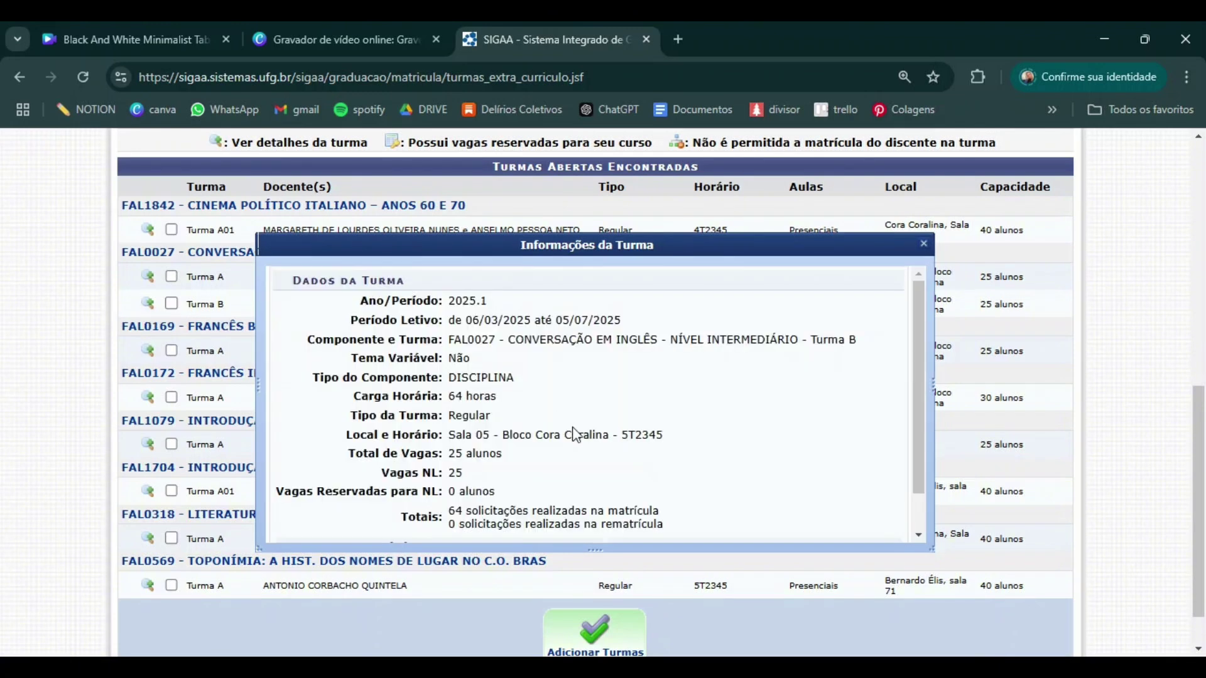
left_click(924, 244)
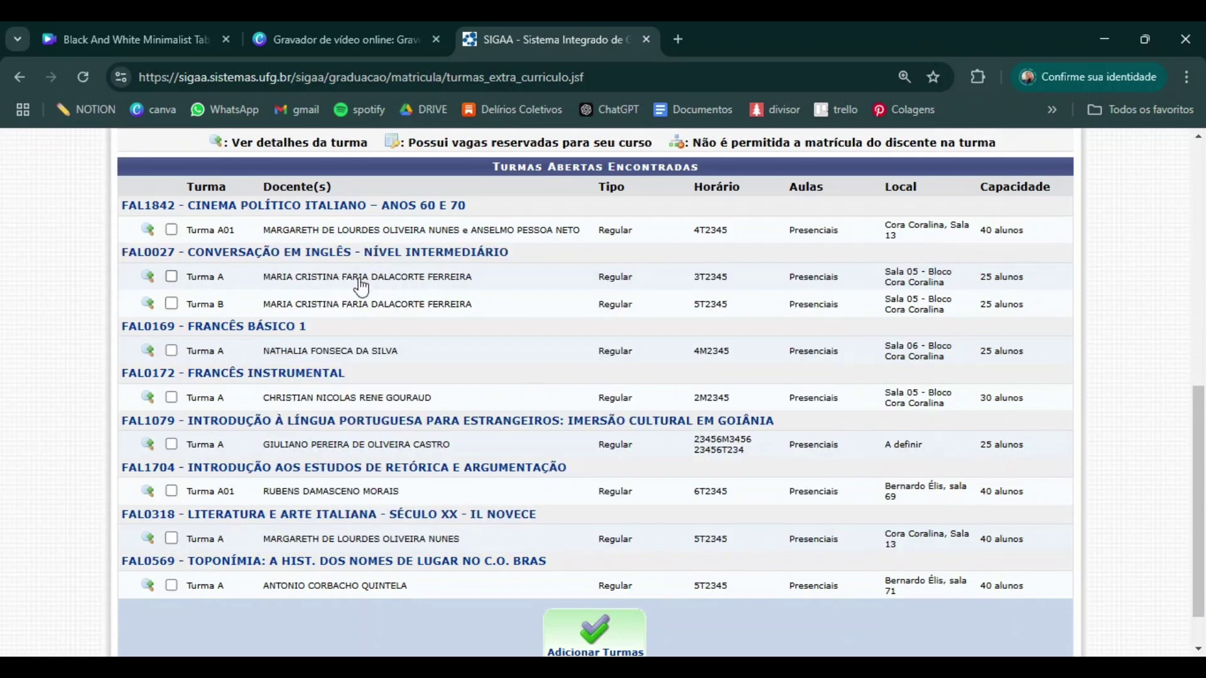
Step: Add FAL0027 Turma B to the enrolment and check it among the selected classes
left_click(172, 306)
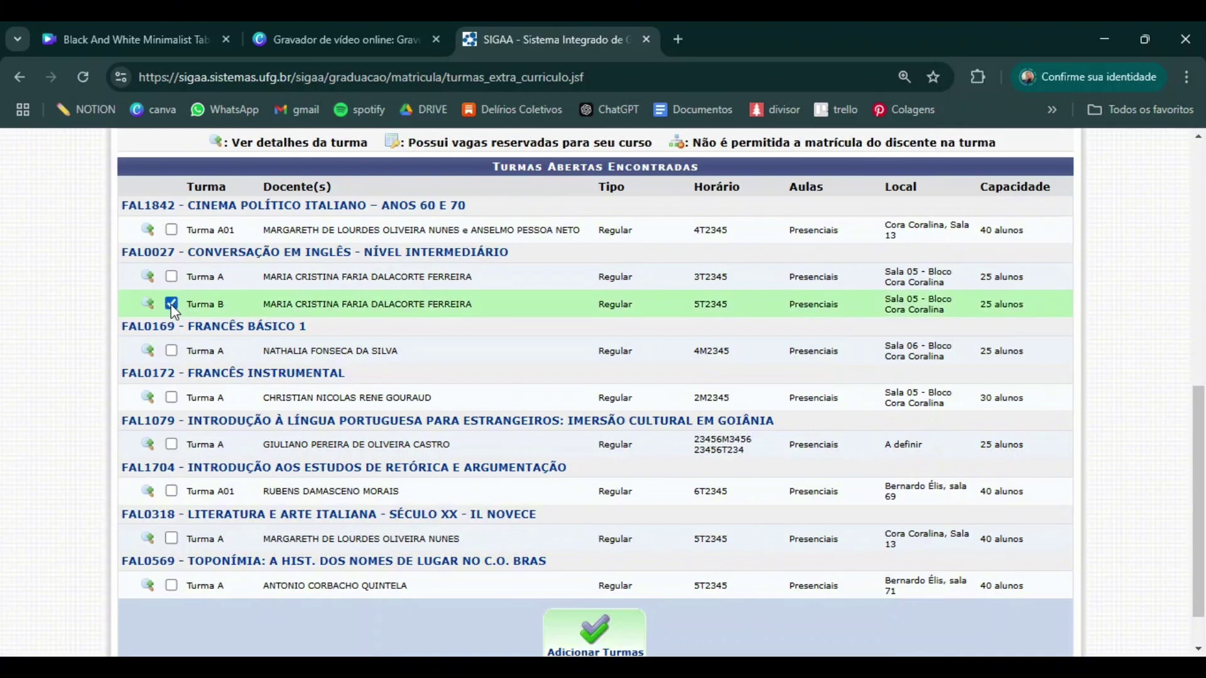
scroll(419, 490, "down", 1)
left_click(594, 603)
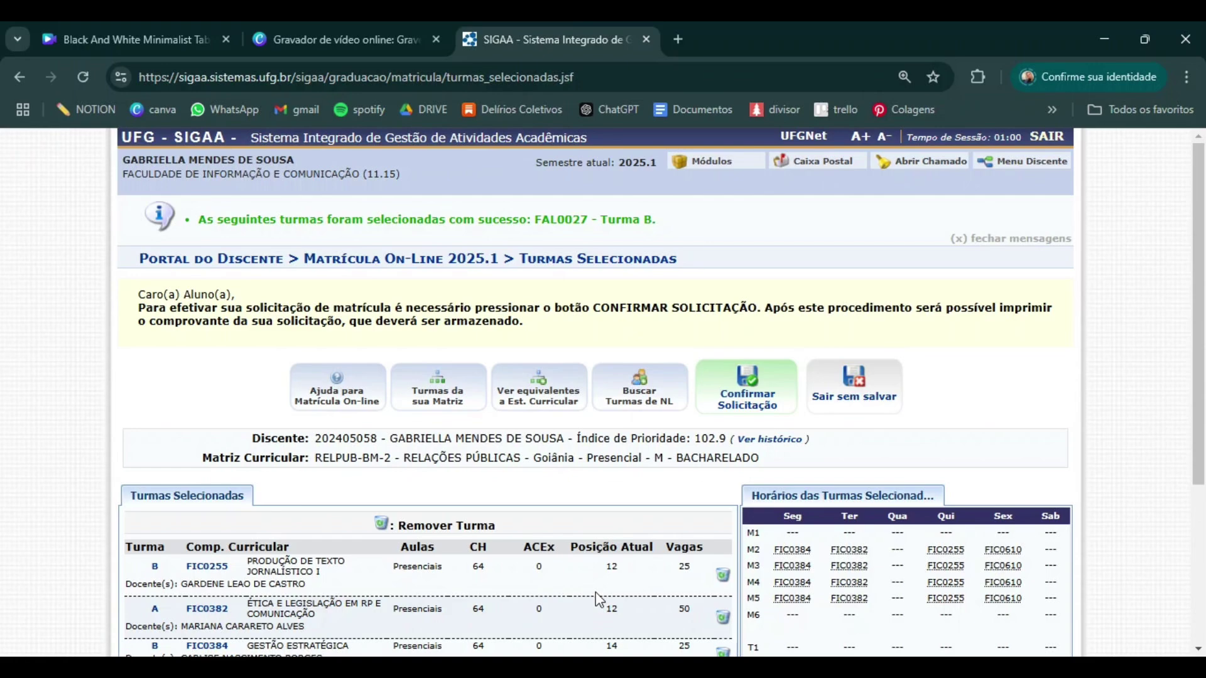
scroll(596, 593, "down", 4)
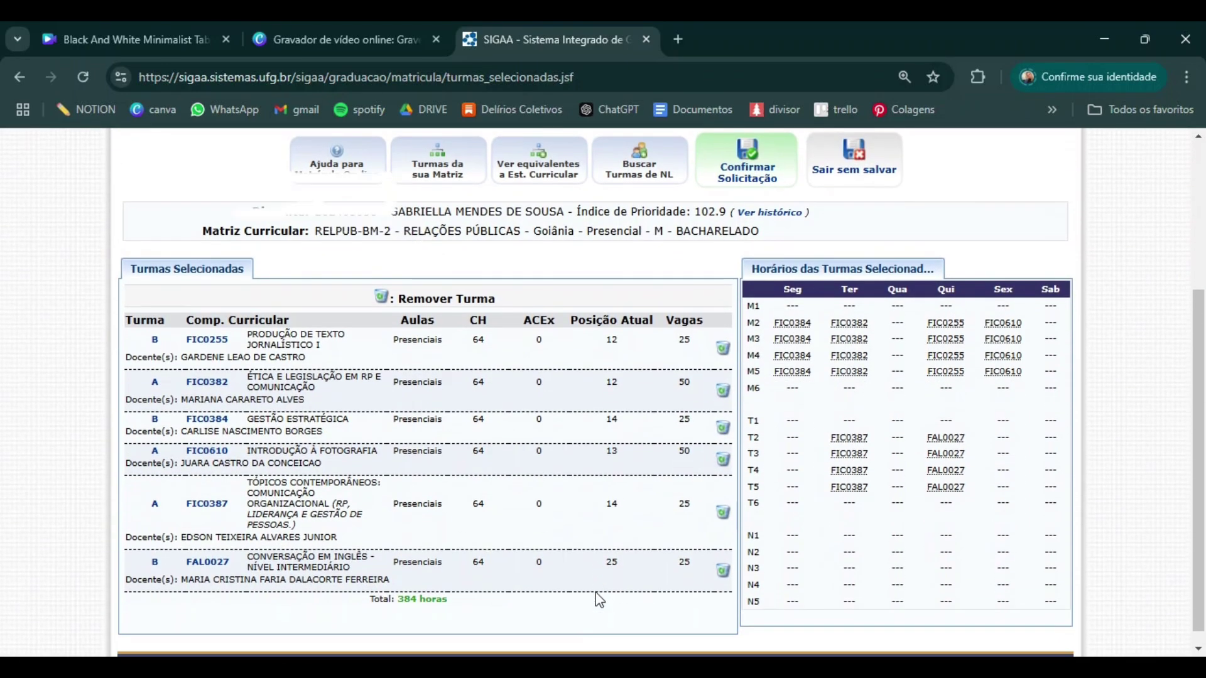
Step: Search Núcleo Livre classes of INSTITUTO DE INFORMÁTICA - Goiânia and add INF0403 - Inteligência Artificial para Não Programadores, Turma A, to the enrolment
left_click(646, 168)
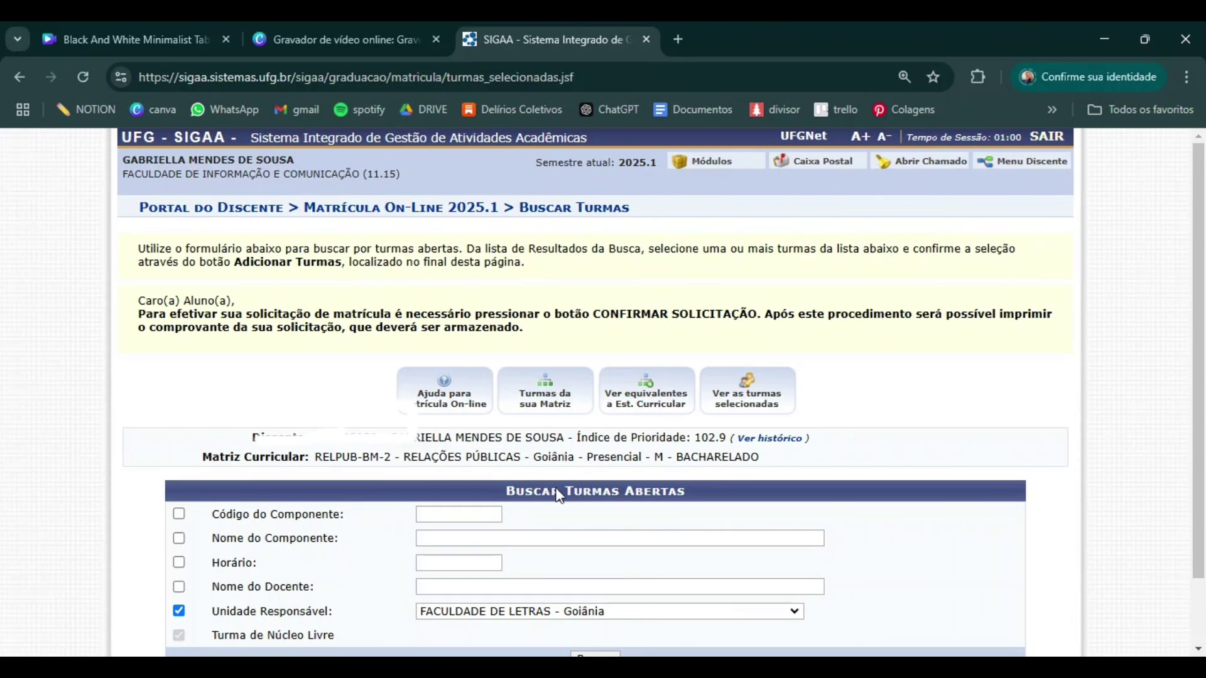
key("i")
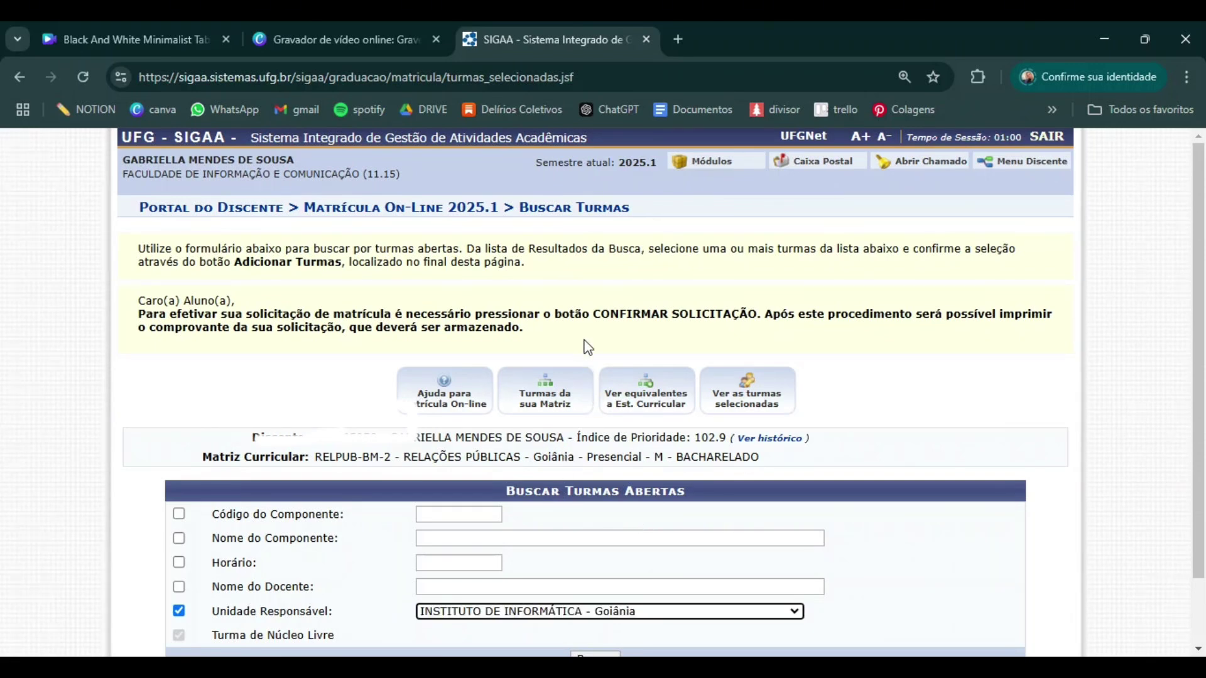
scroll(585, 543, "down", 2)
left_click(596, 577)
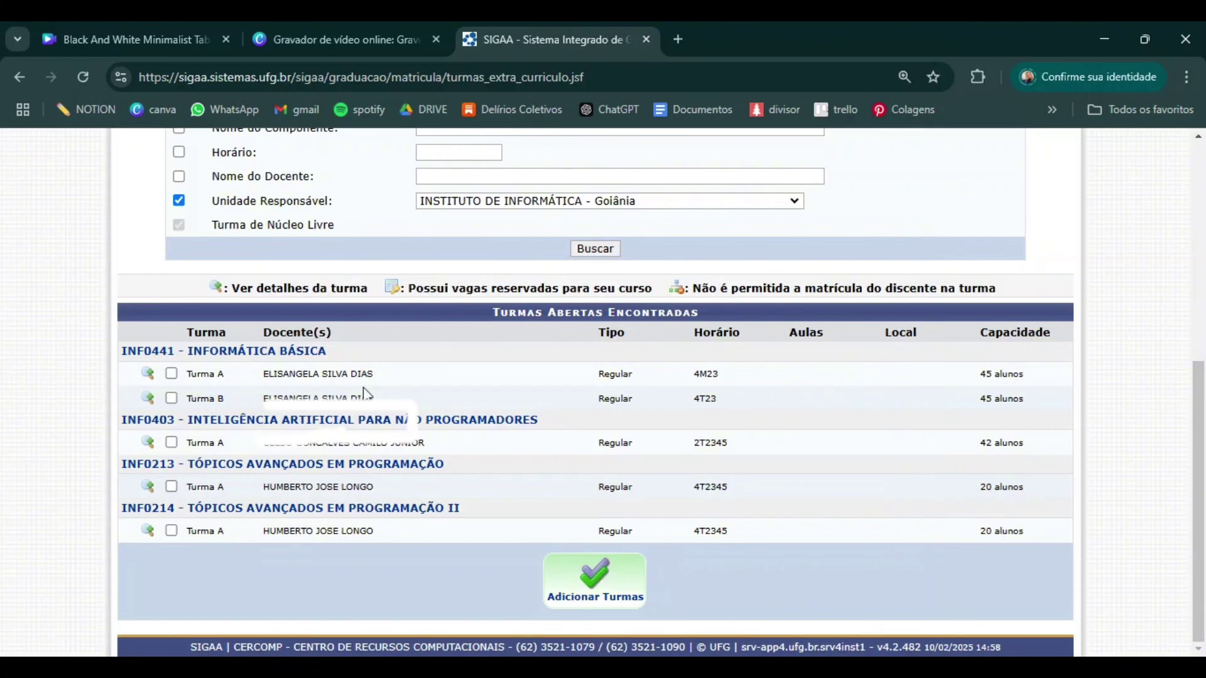
left_click(171, 442)
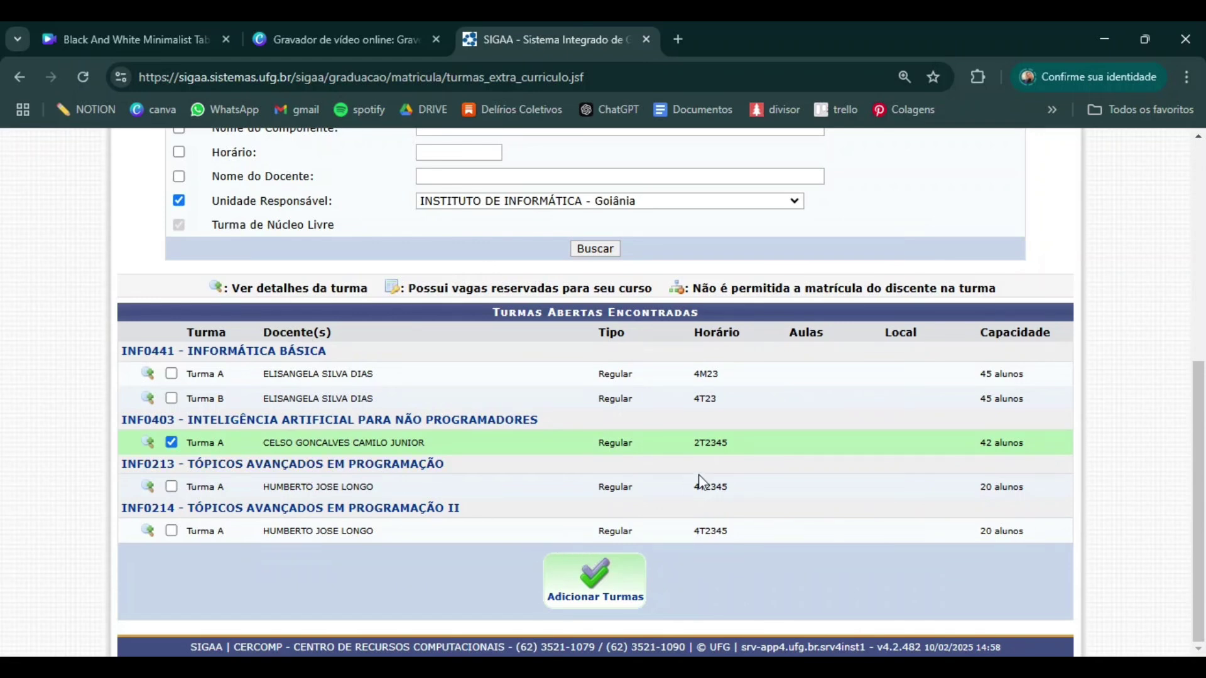
left_click(612, 604)
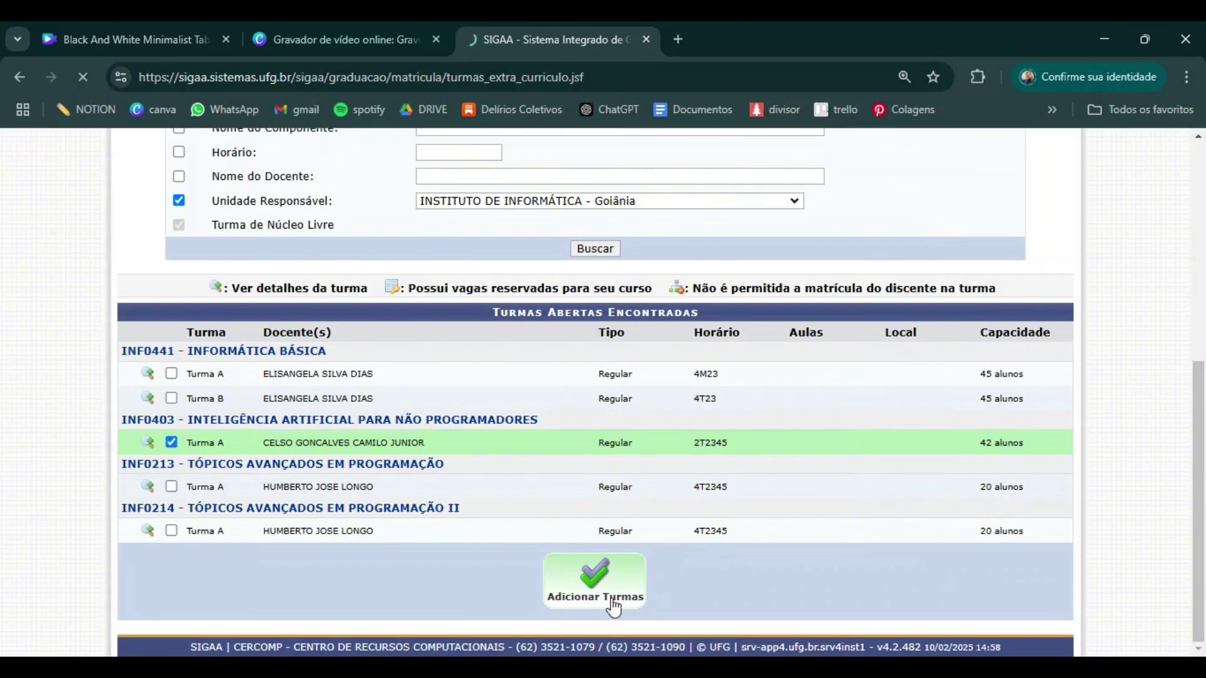
scroll(735, 481, "down", 3)
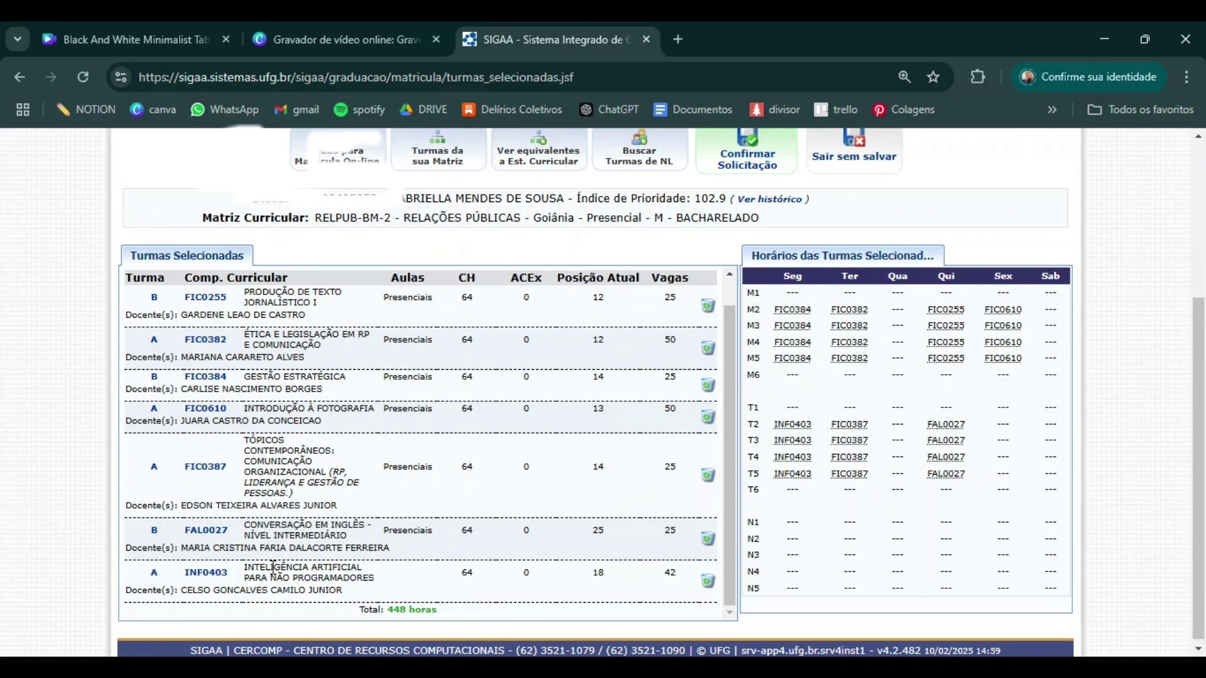
Step: Confirm the enrolment request and submit it with the student's date of birth, ID number and account password
scroll(427, 604, "up", 2)
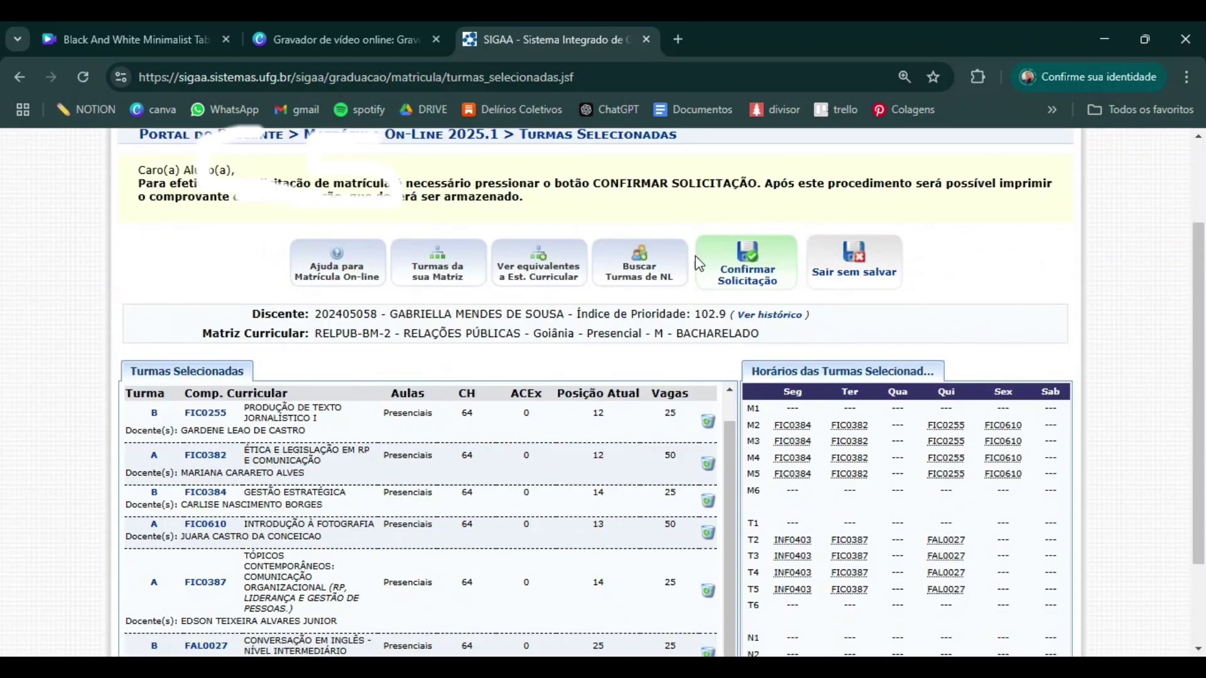
left_click(739, 278)
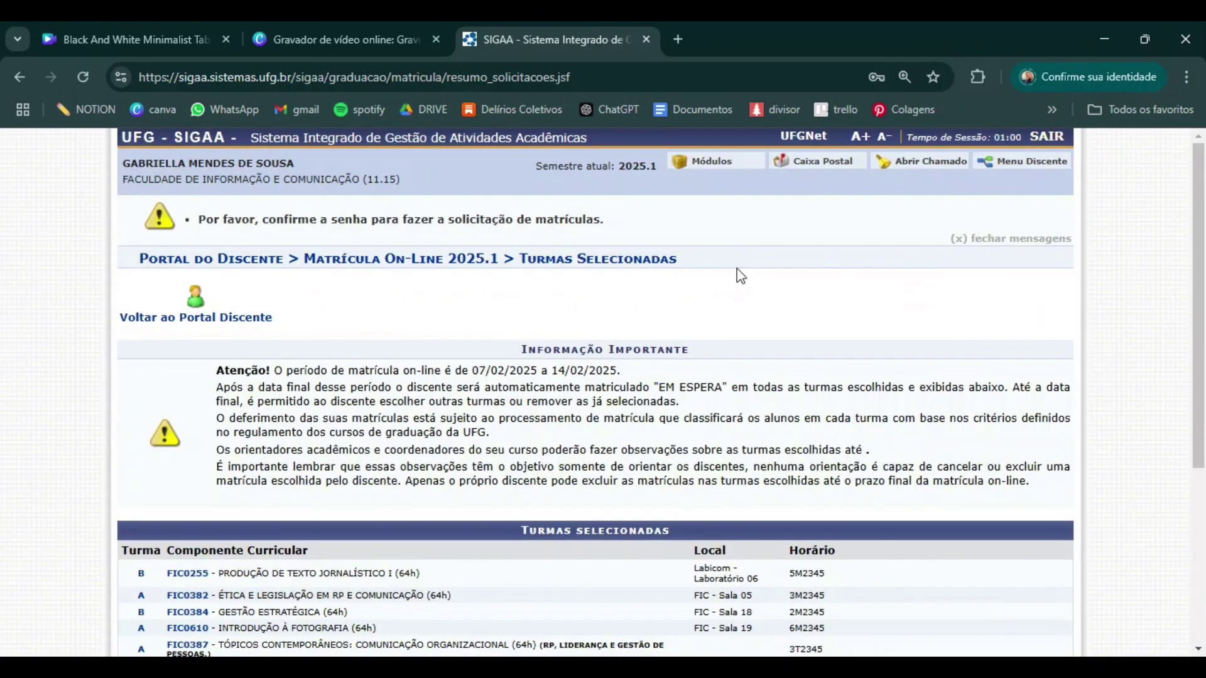
scroll(740, 277, "down", 2)
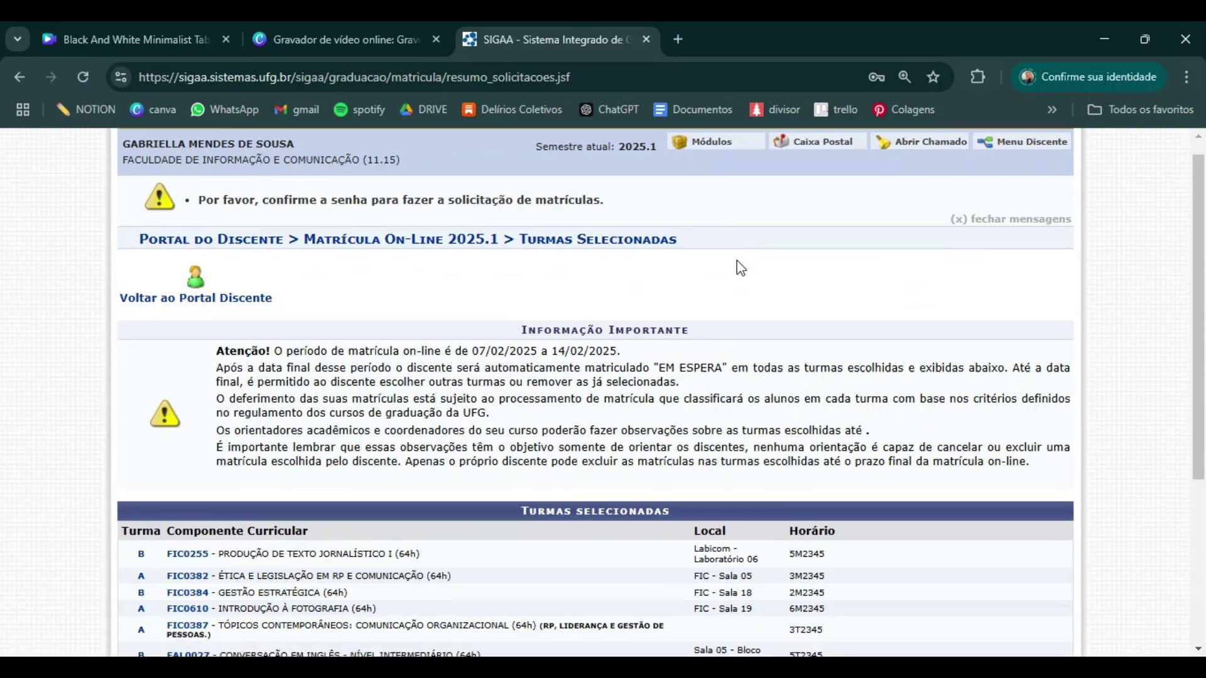
scroll(740, 268, "down", 2)
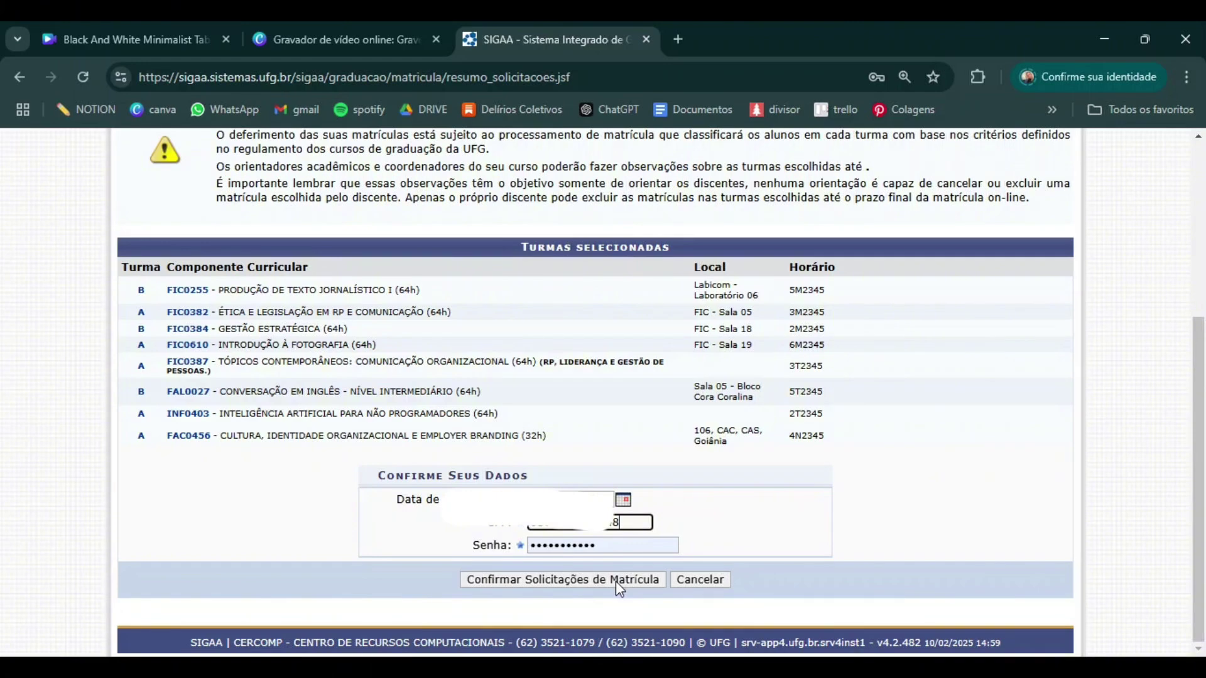
left_click(615, 582)
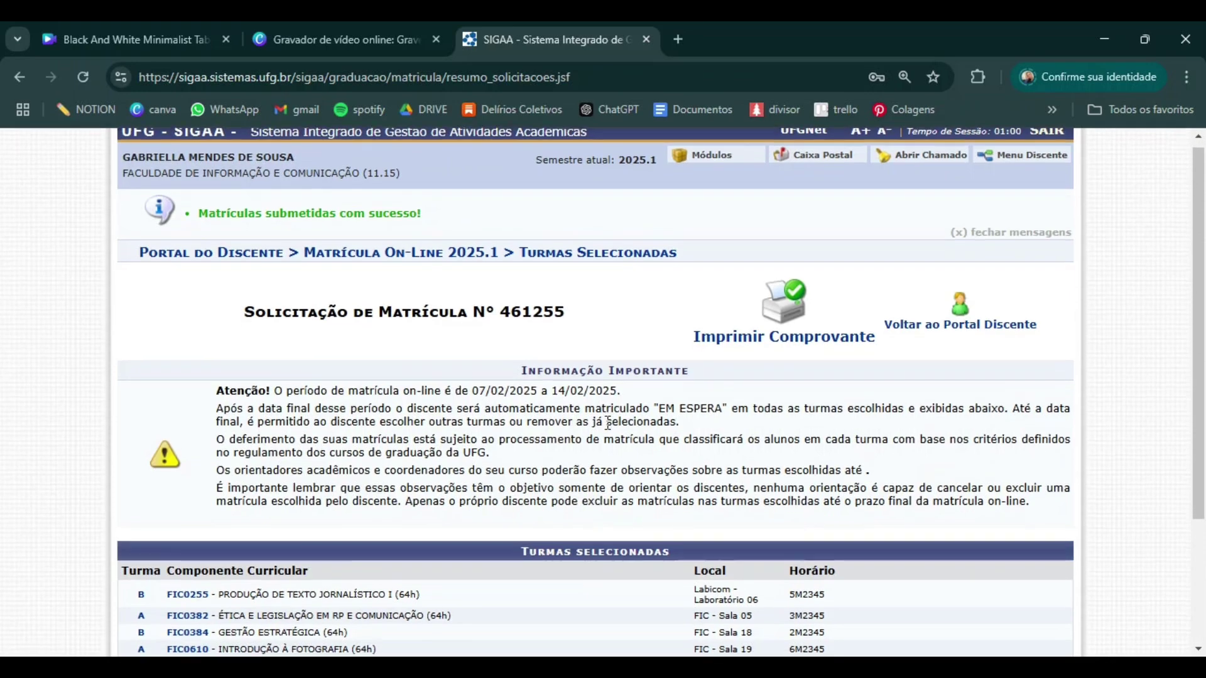
Step: Review the submitted enrolment request's important information and its list of selected classes
scroll(607, 422, "down", 3)
scroll(607, 422, "up", 3)
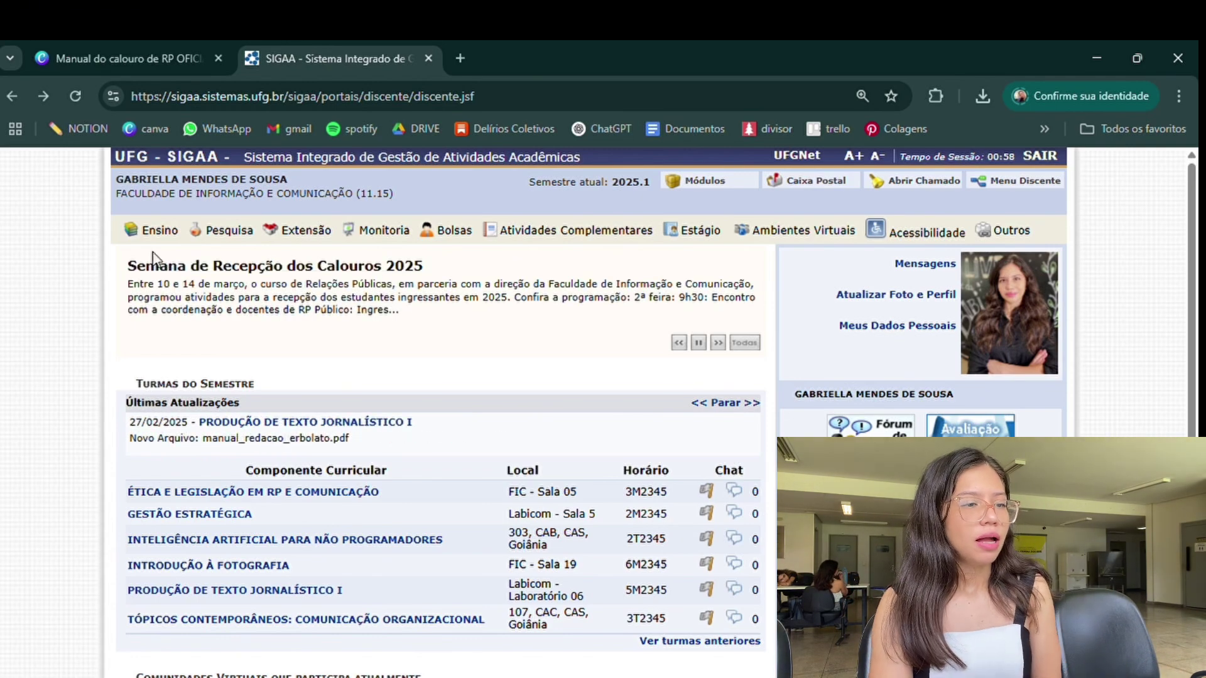
Step: Start a complementary activity request of type Projeto de pesquisa, with start date 03/12/2024 and end date 06/12/2024
mouse_move(361, 245)
mouse_move(503, 242)
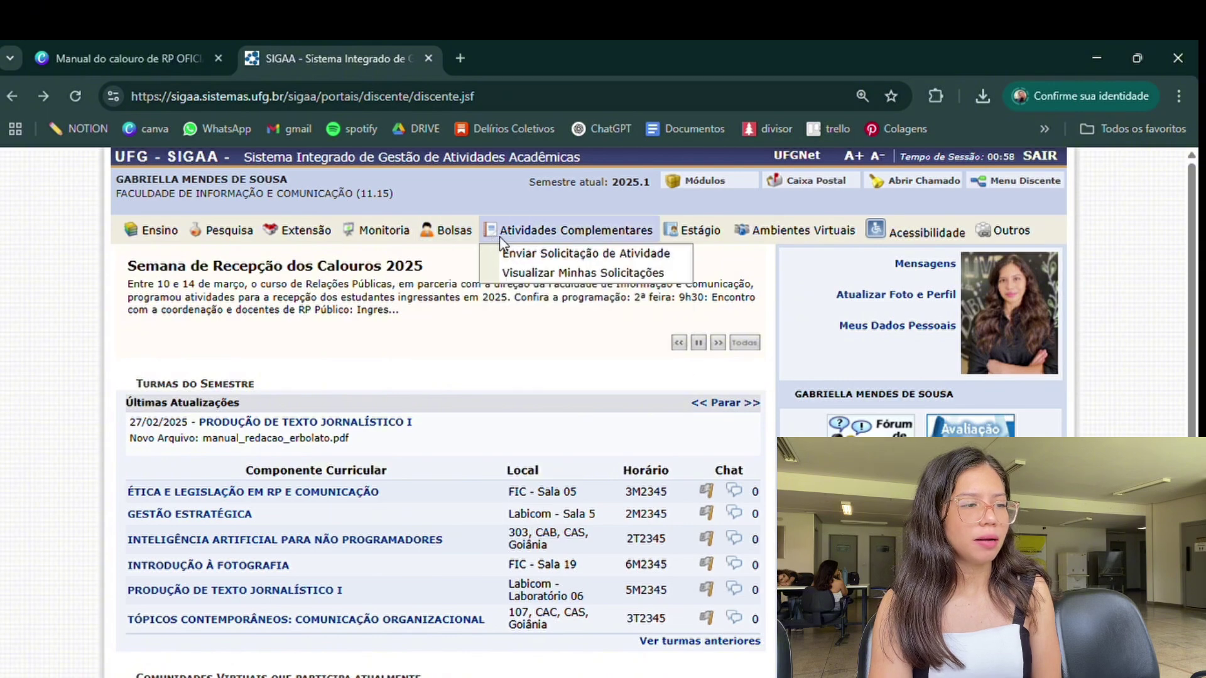
left_click(573, 254)
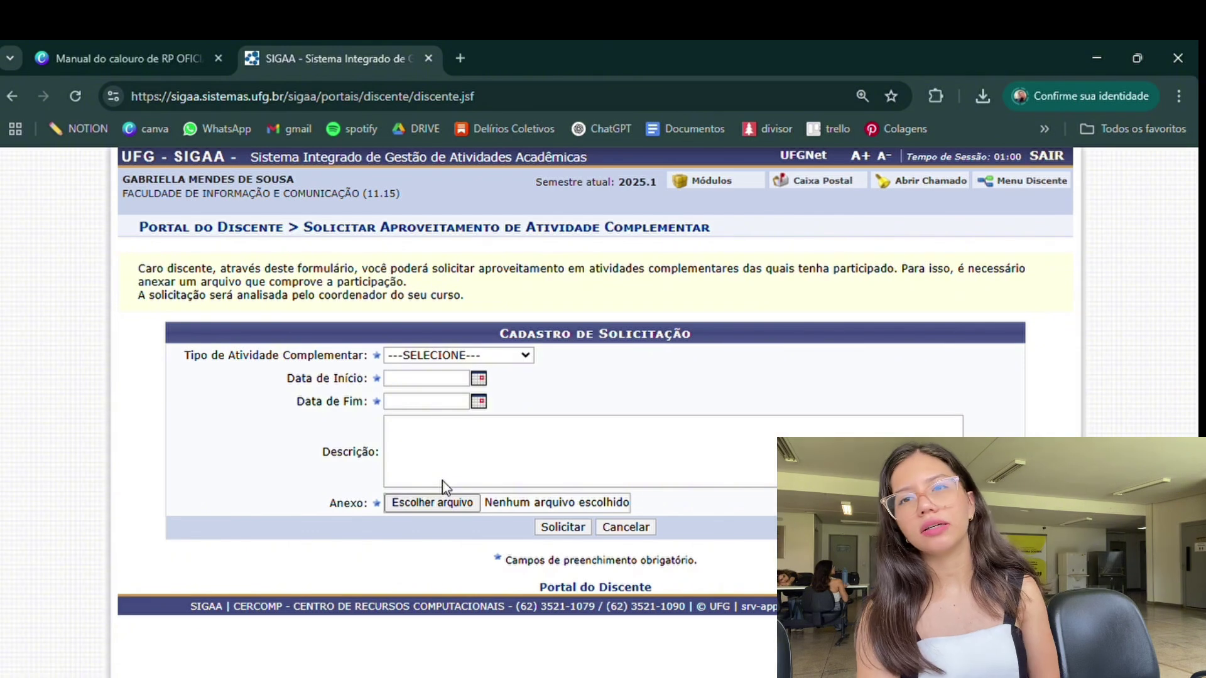
left_click(446, 527)
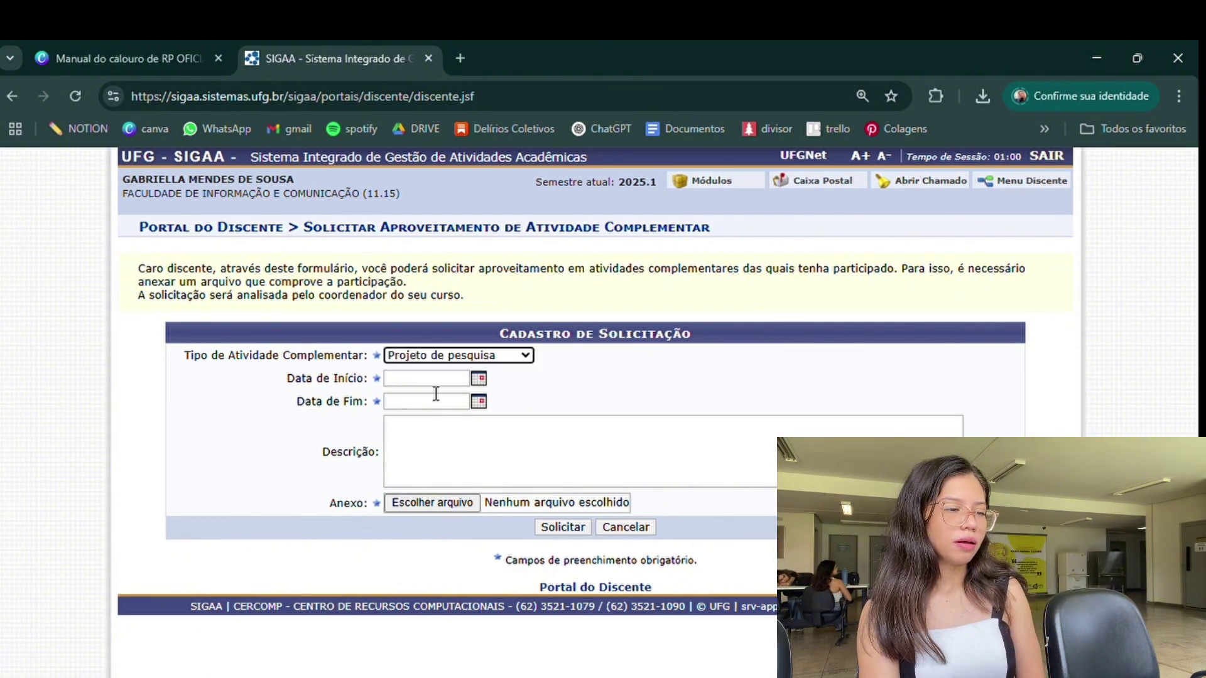
left_click(440, 385)
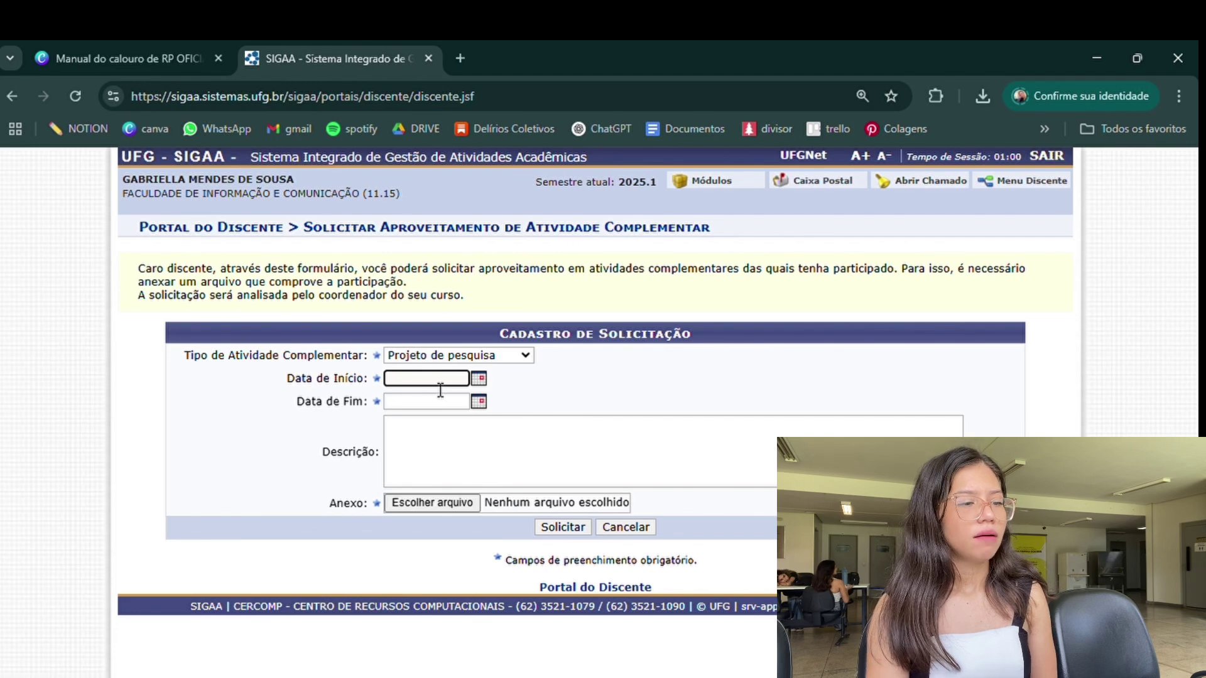
type("03/12/2024")
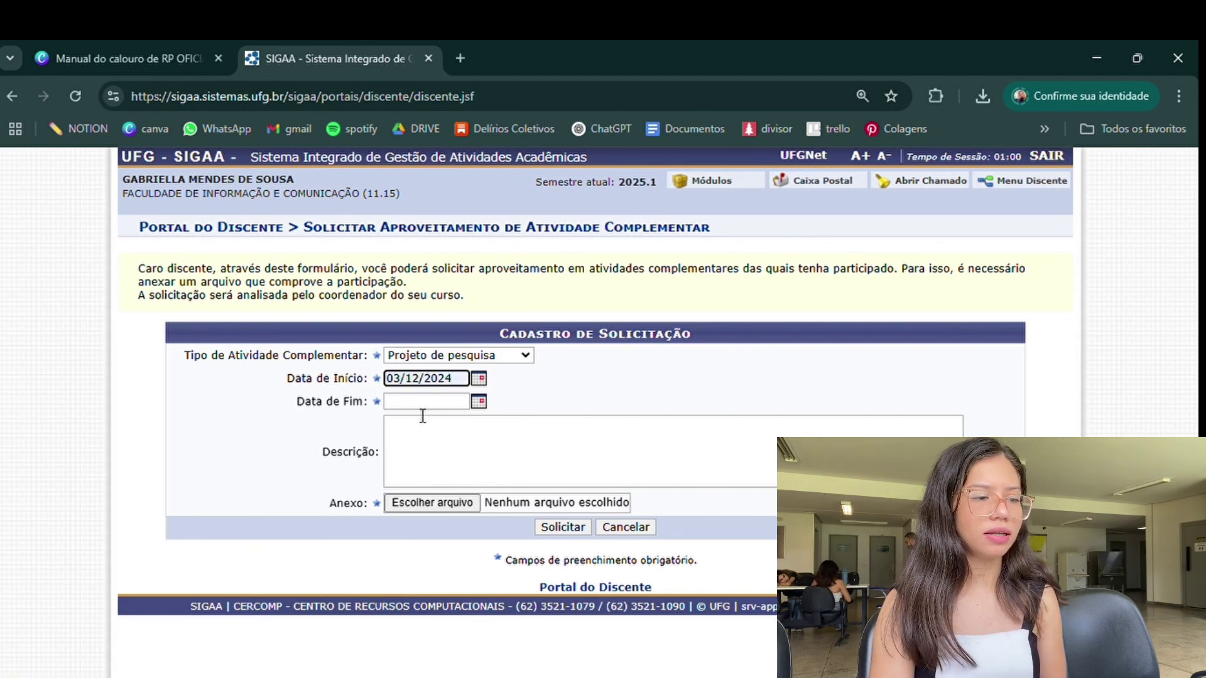
left_click(417, 405)
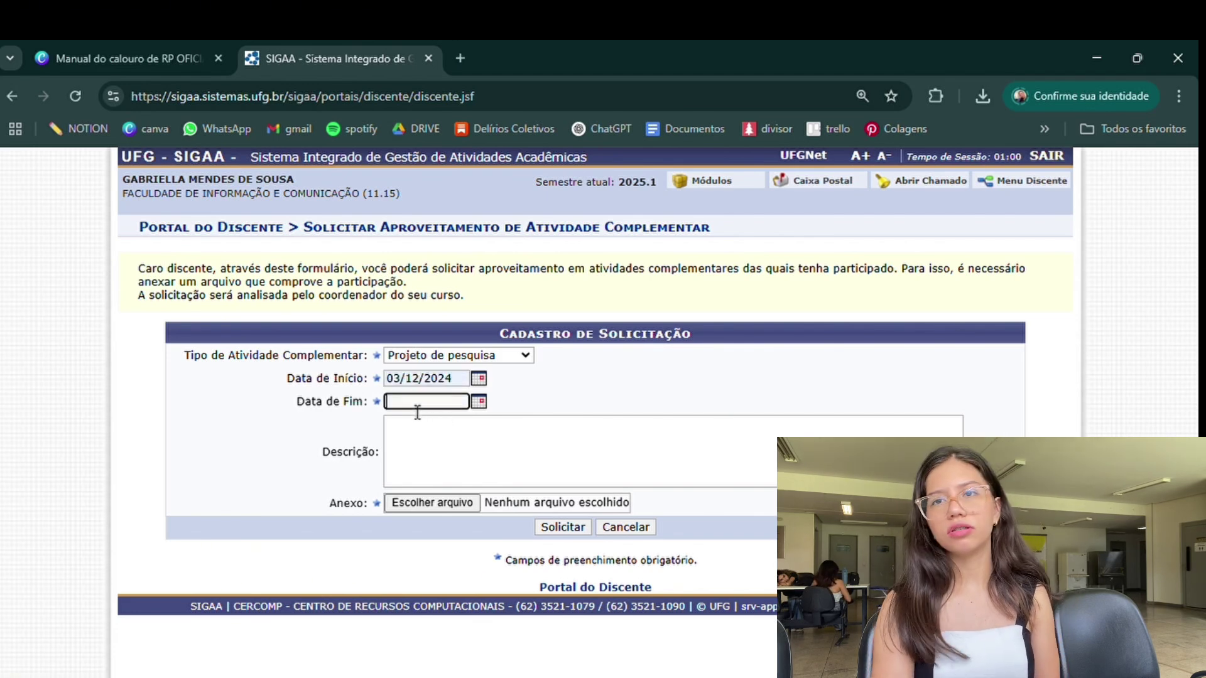
Step: Enter "Descrever o que foi essa atividade." as the description of the complementary activity request
left_click(452, 441)
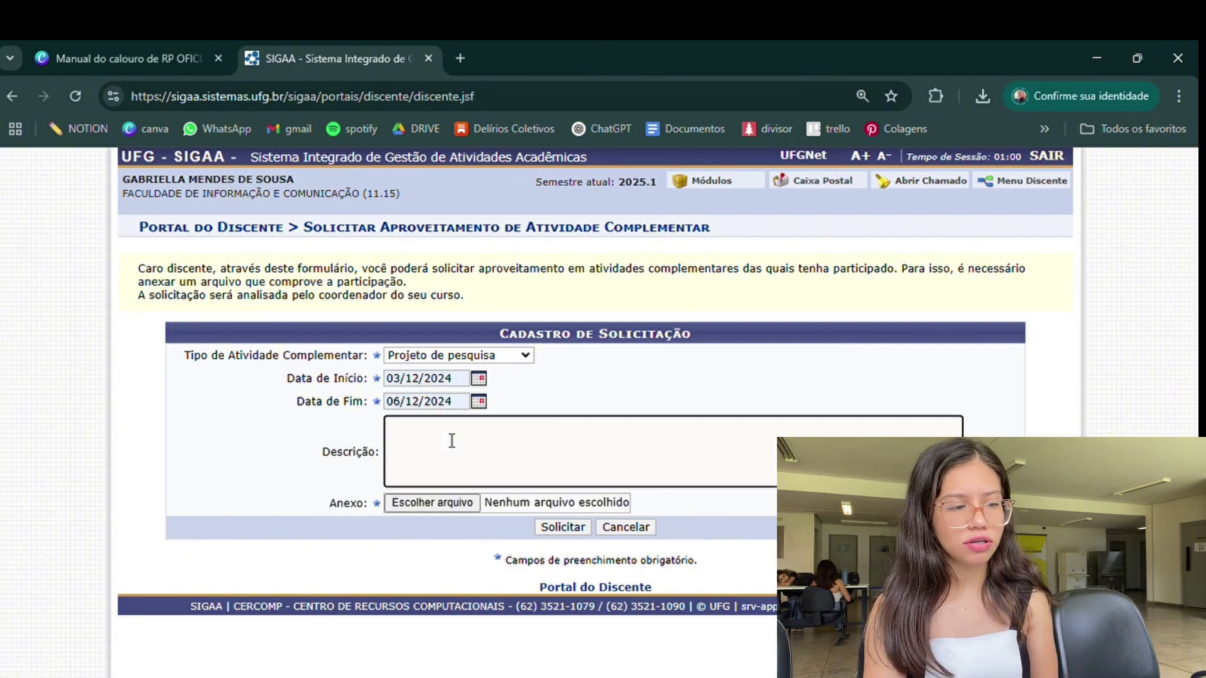
type("Des")
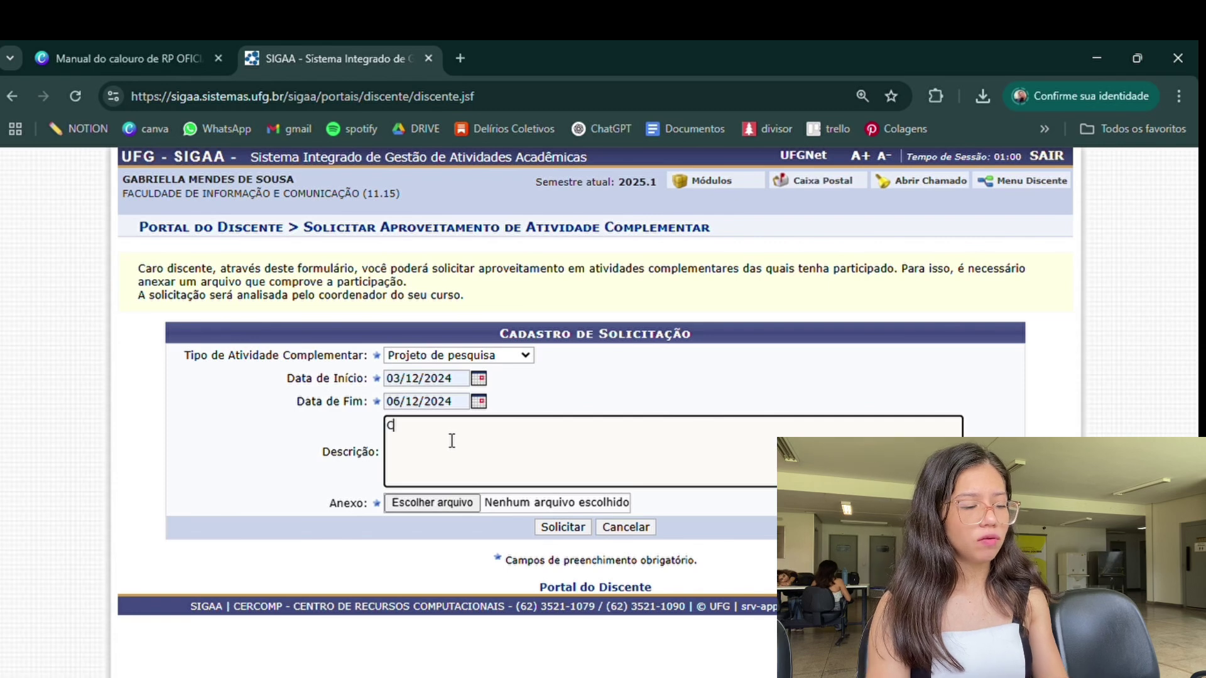
type("c")
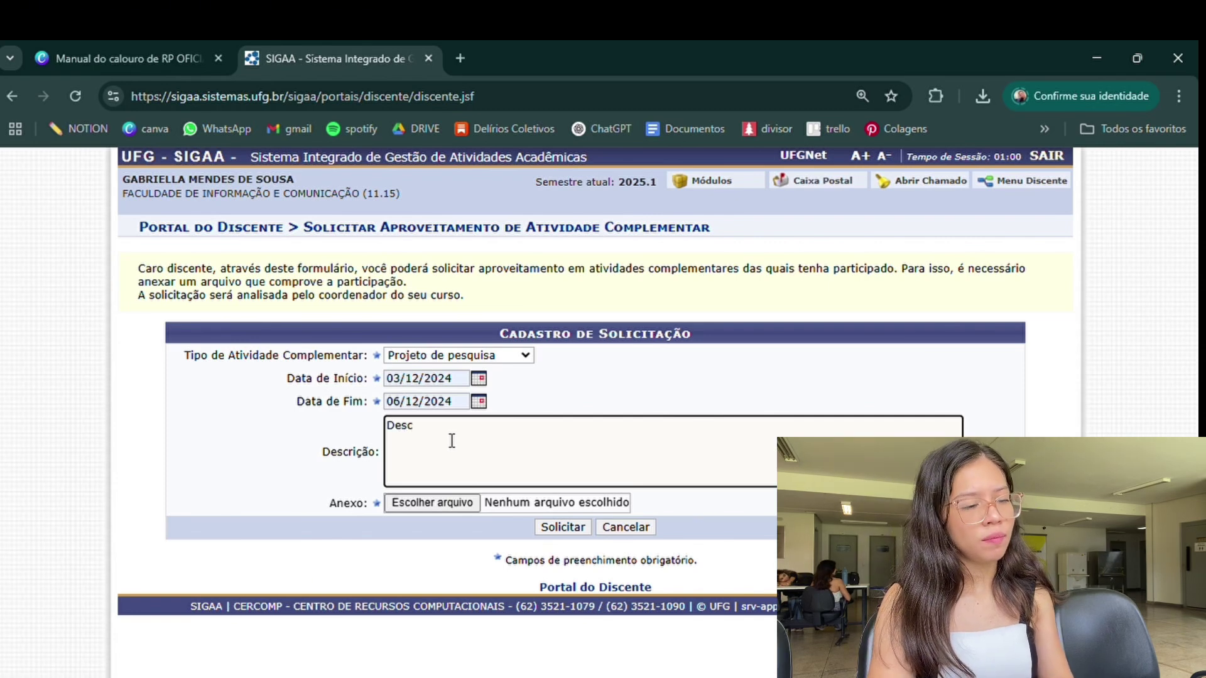
type("rever o")
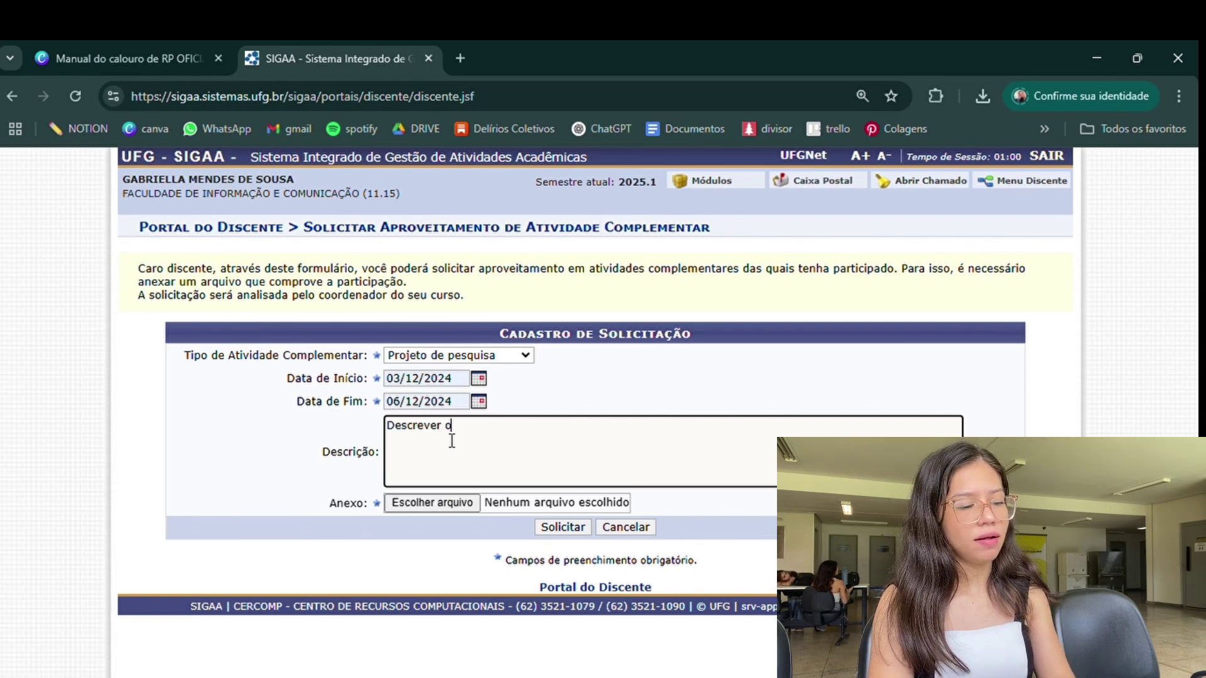
type(" que foi")
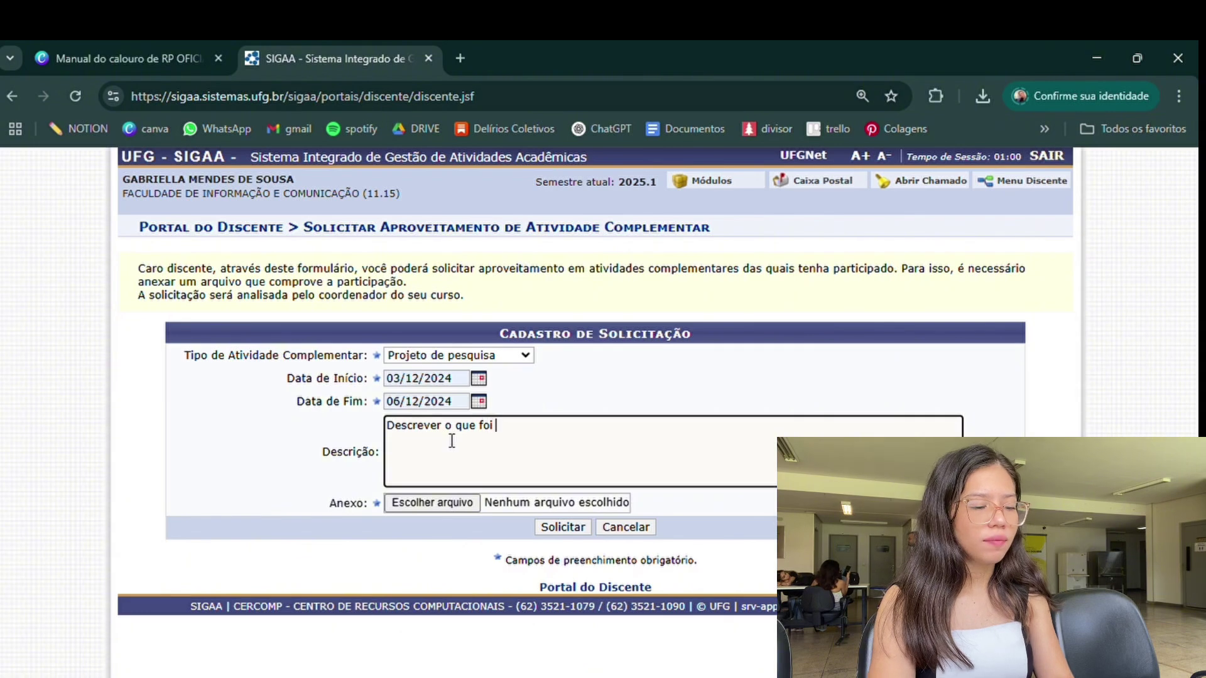
type(" essa aati")
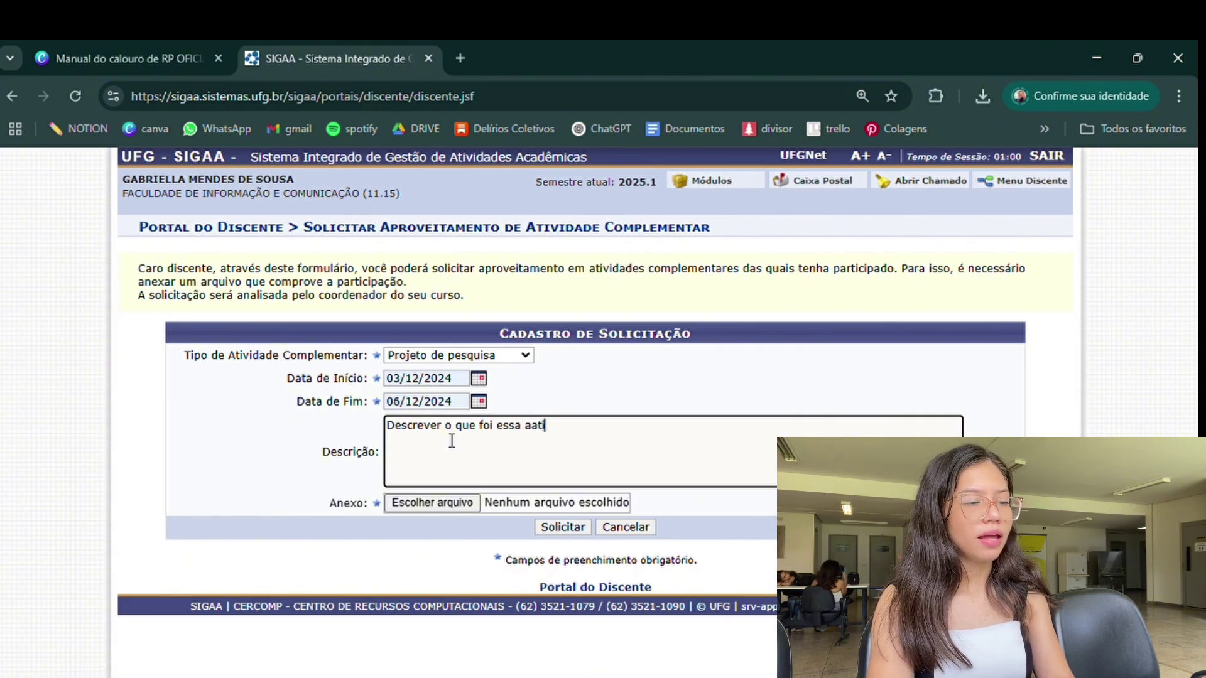
type("vidade")
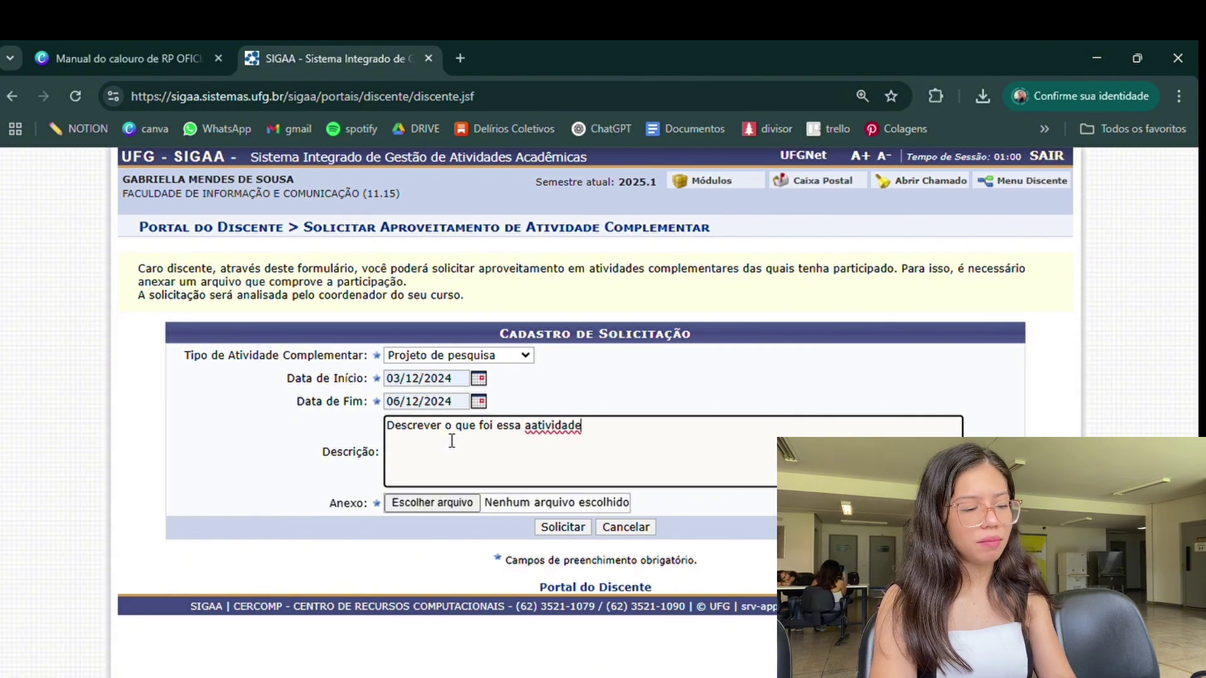
type(" e")
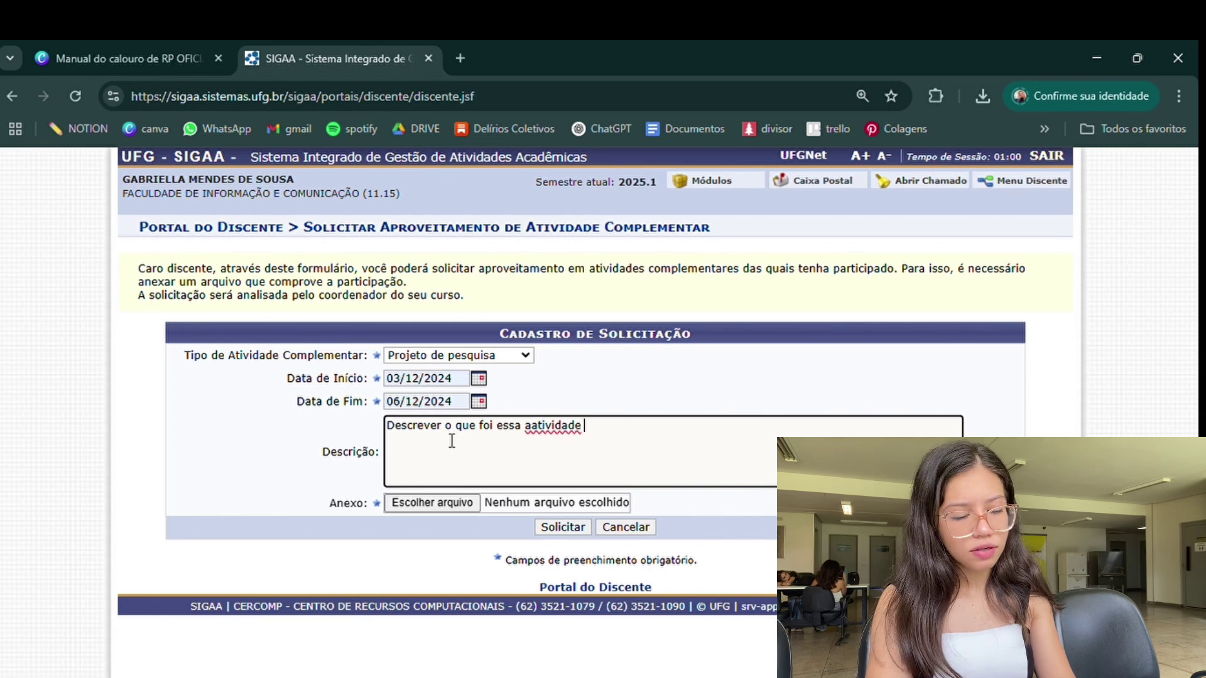
key("BackSpace")
key("BackSpace")
key("BackSpace")
key("BackSpace")
key("BackSpace")
key("BackSpace")
key("BackSpace")
key("BackSpace")
key("BackSpace")
key("BackSpace")
key("BackSpace")
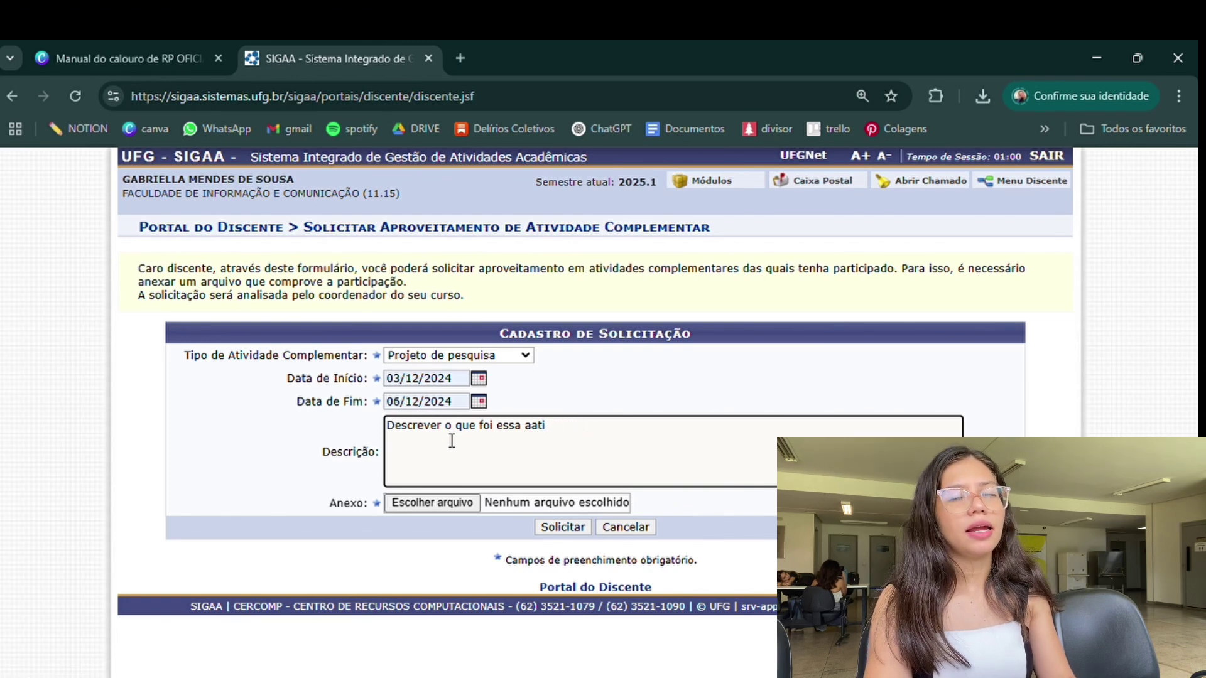
type("ticida")
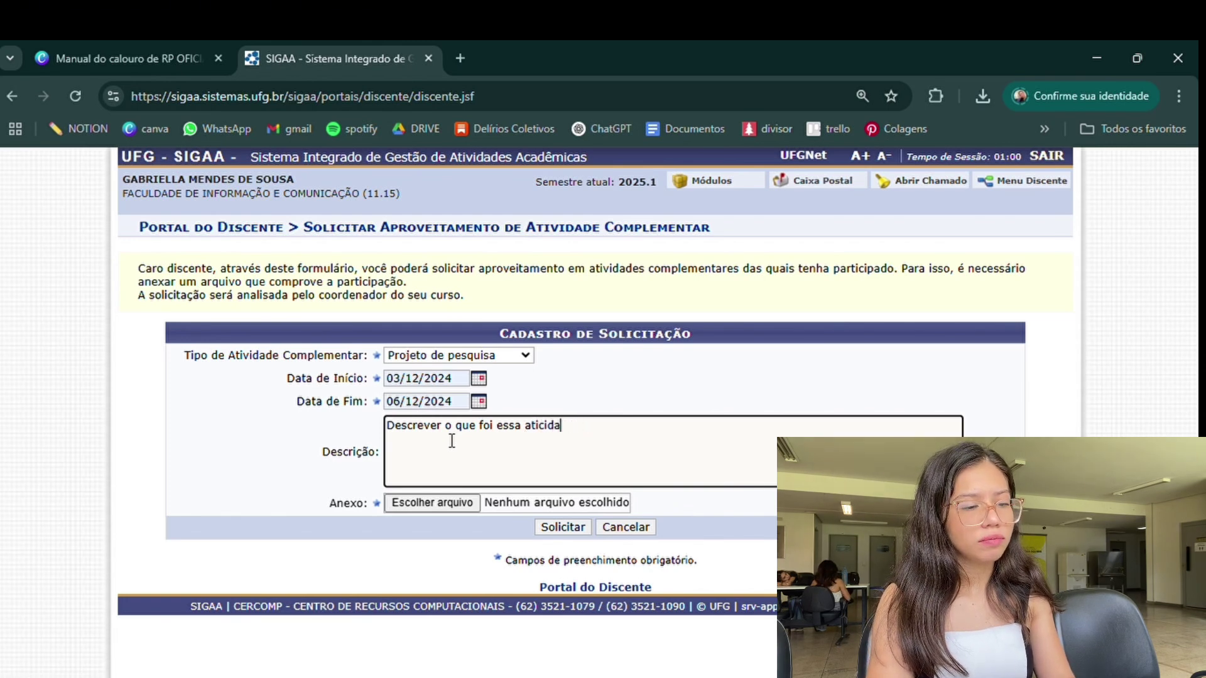
key("BackSpace")
key("BackSpace")
key("BackSpace")
key("BackSpace")
type("vi")
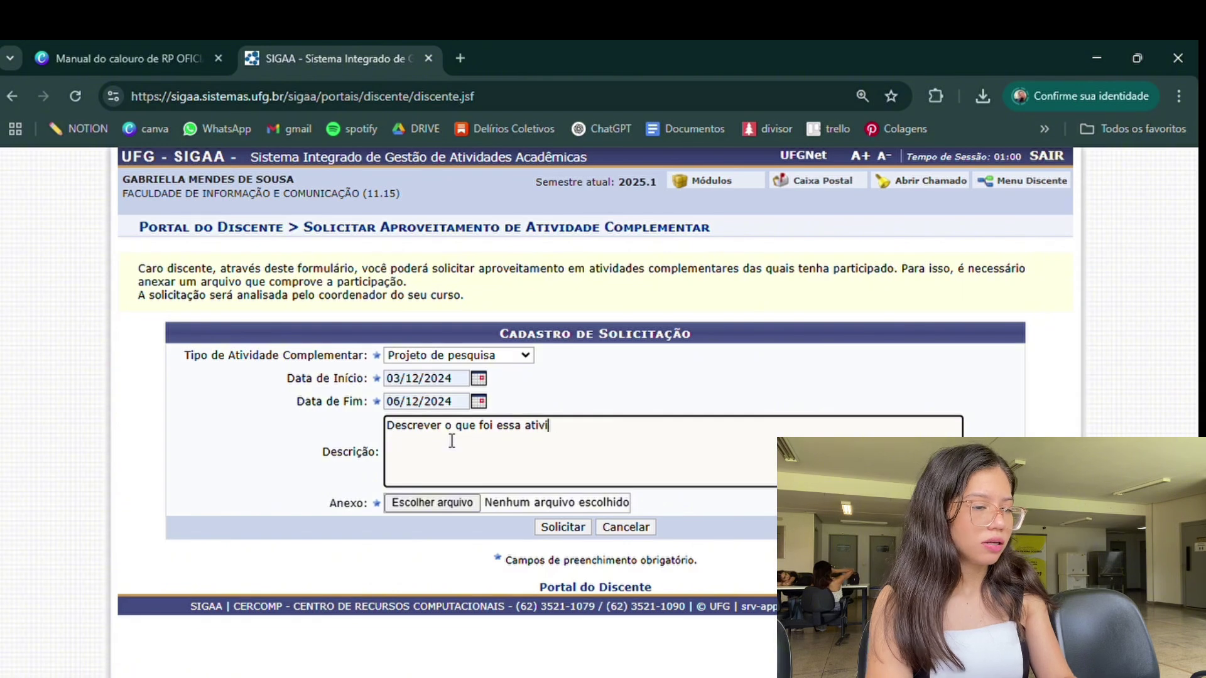
type("dade.")
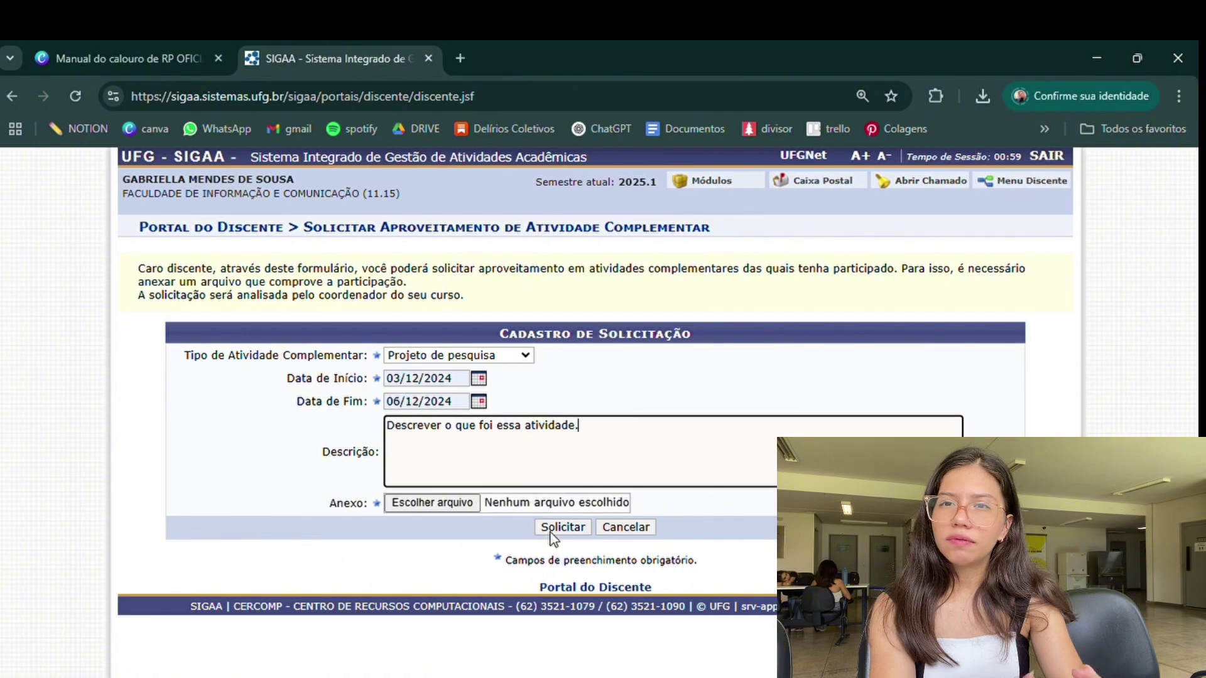
Step: Leave the request form without submitting it and open the student's own complementary activity requests from the student portal
left_click(12, 95)
mouse_move(637, 233)
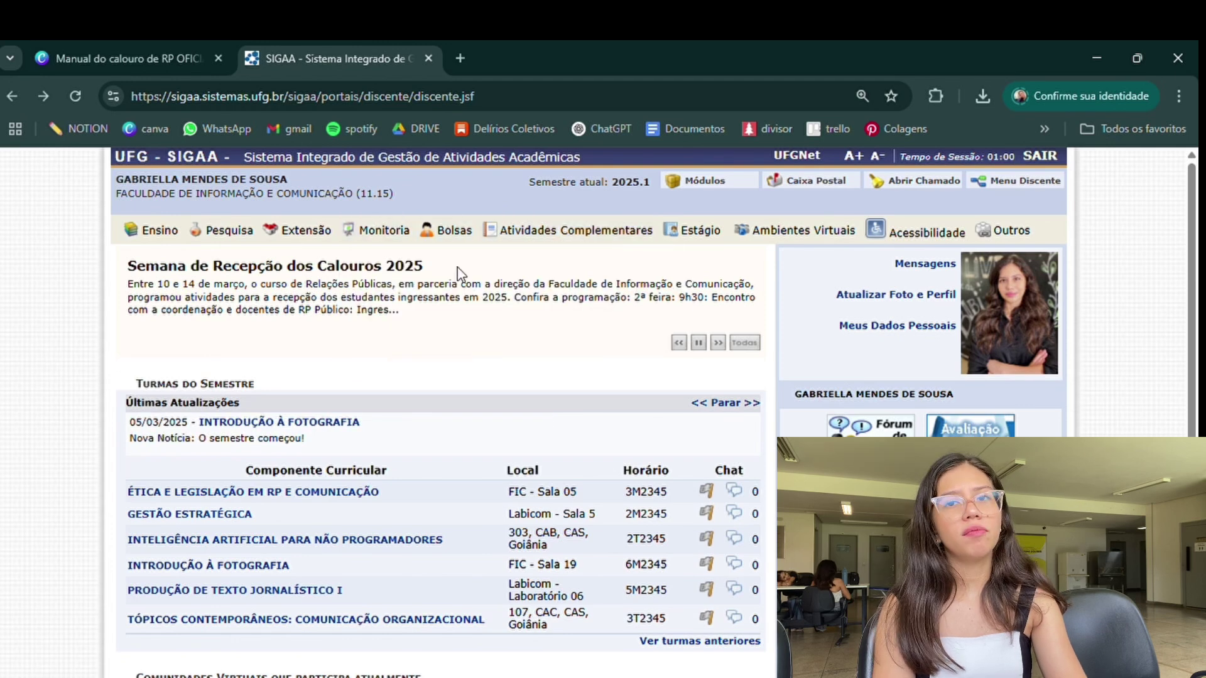
mouse_move(572, 230)
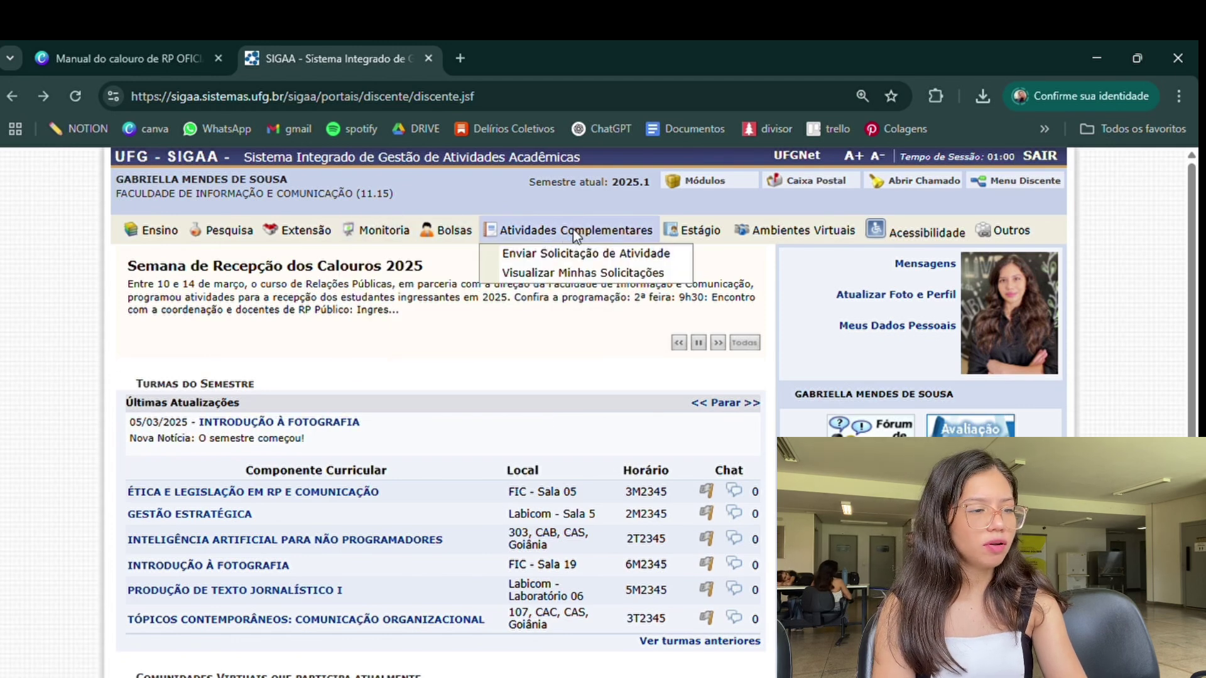
left_click(579, 274)
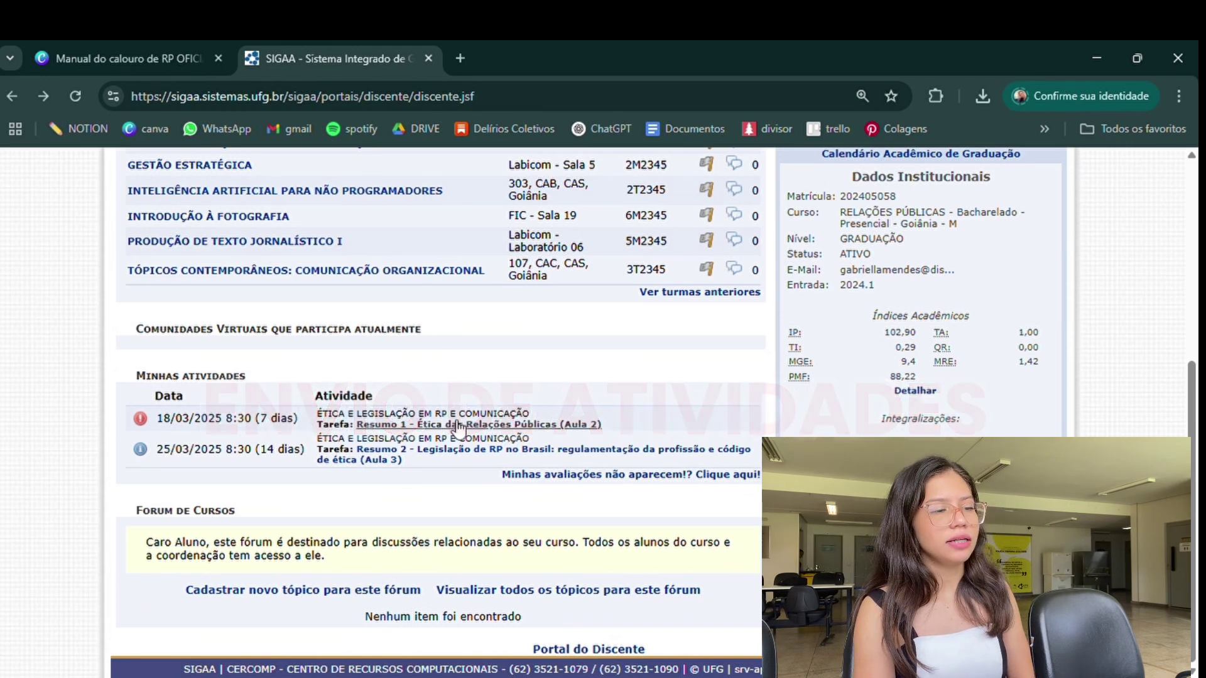
Step: Open the task Resumo 1 - Ética das Relações Públicas (Aula 2) and examine its instructions, deadline, file attachment and comment fields
left_click(379, 426)
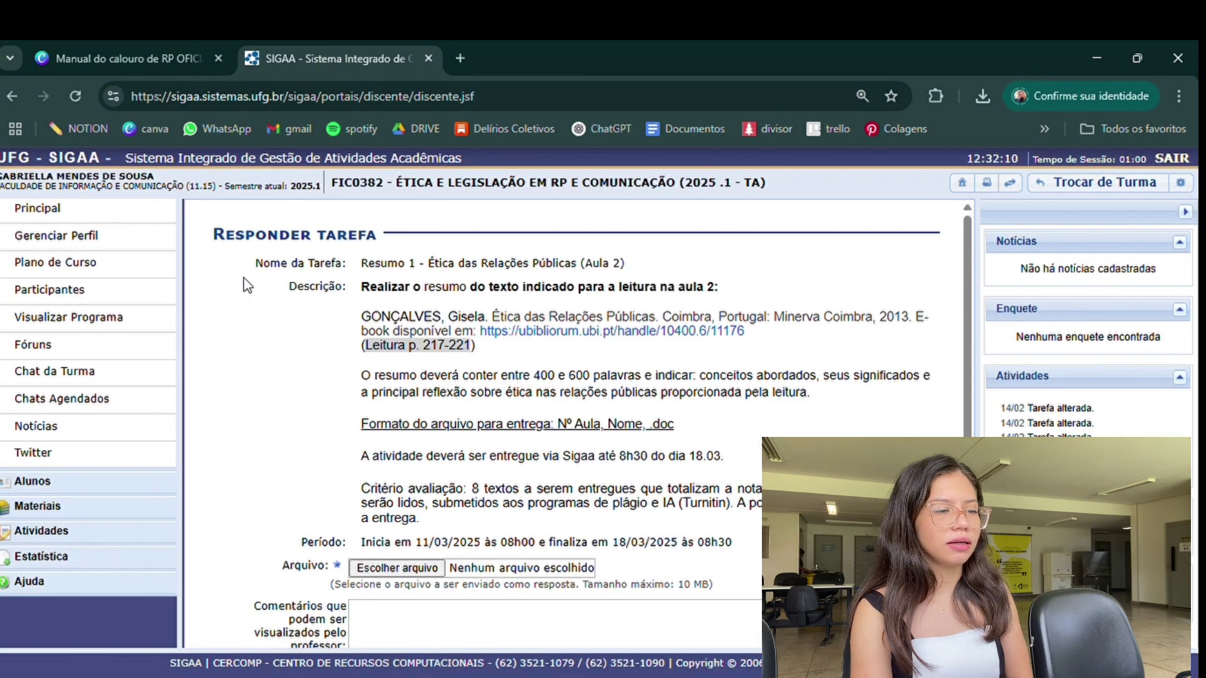
scroll(538, 331, "down", 1)
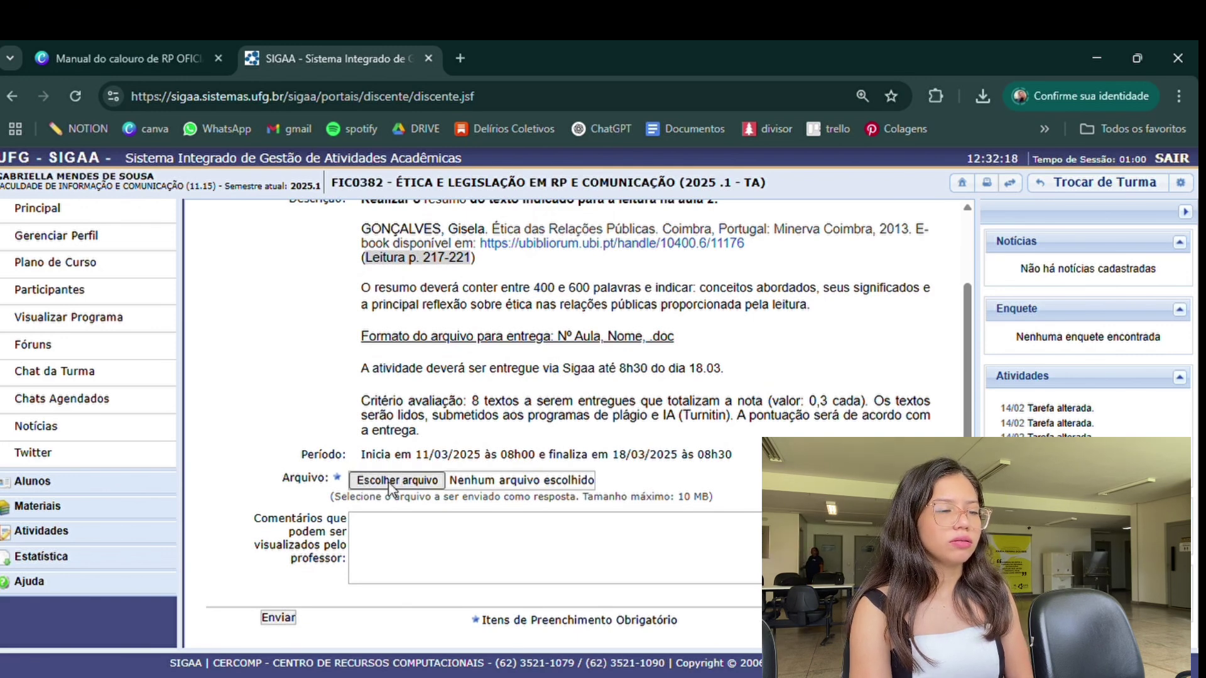
left_click(401, 533)
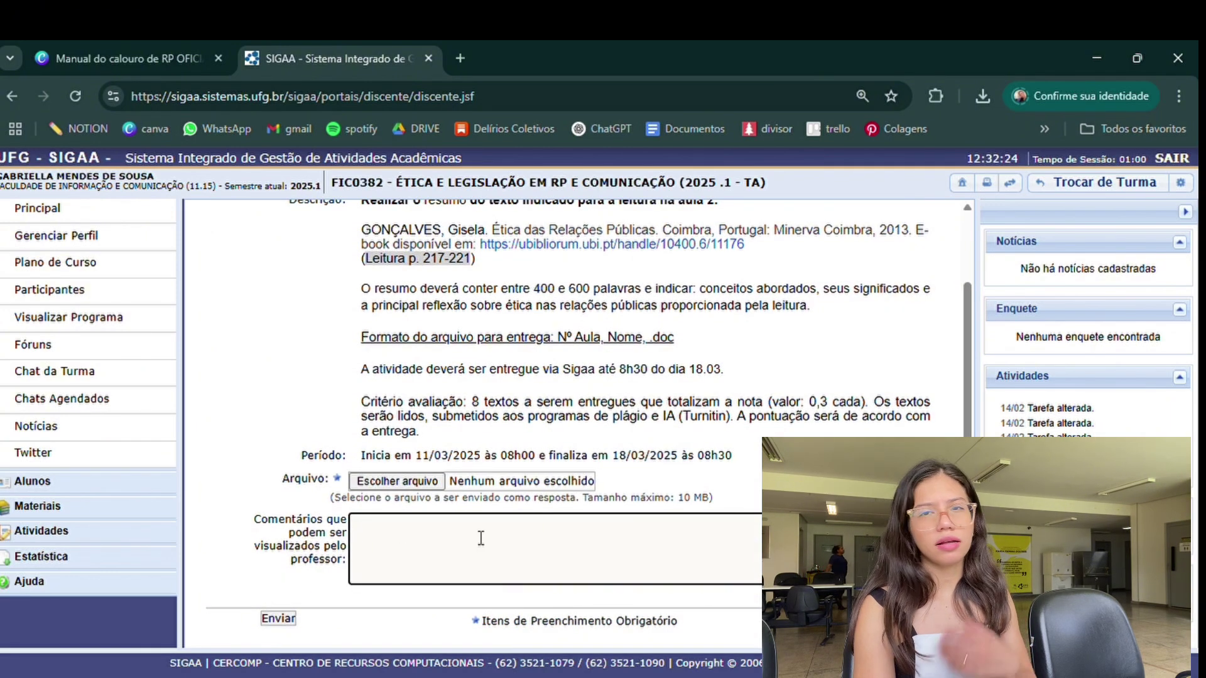
scroll(697, 459, "up", 2)
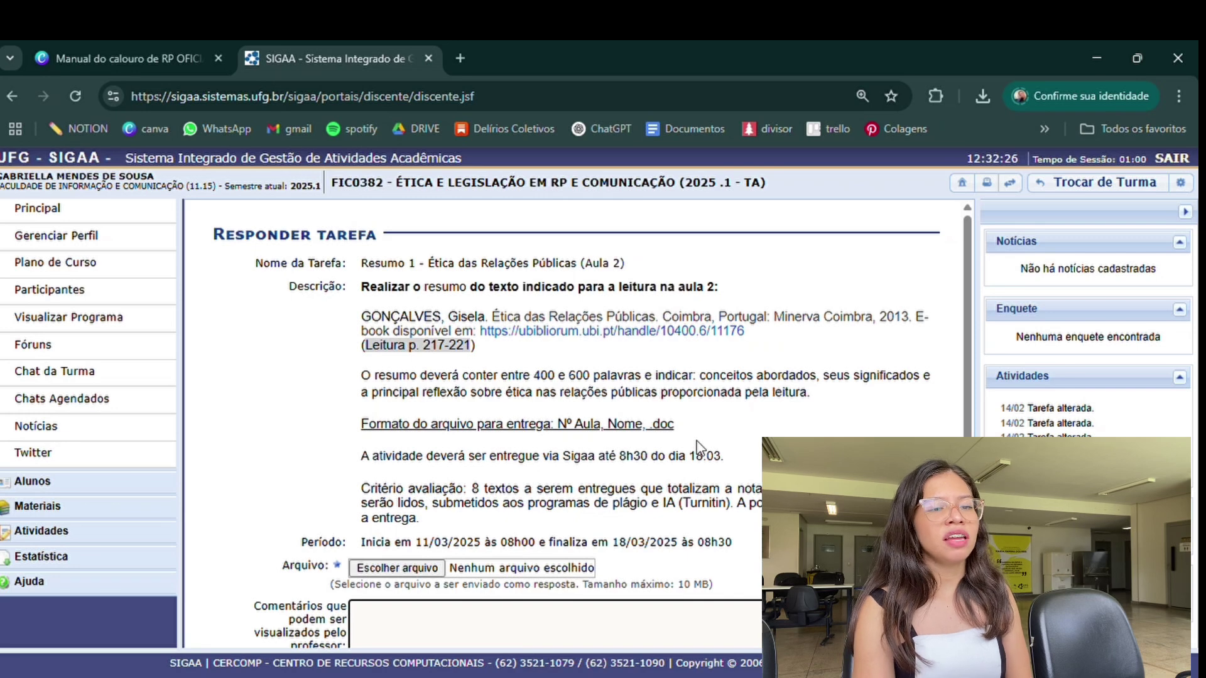